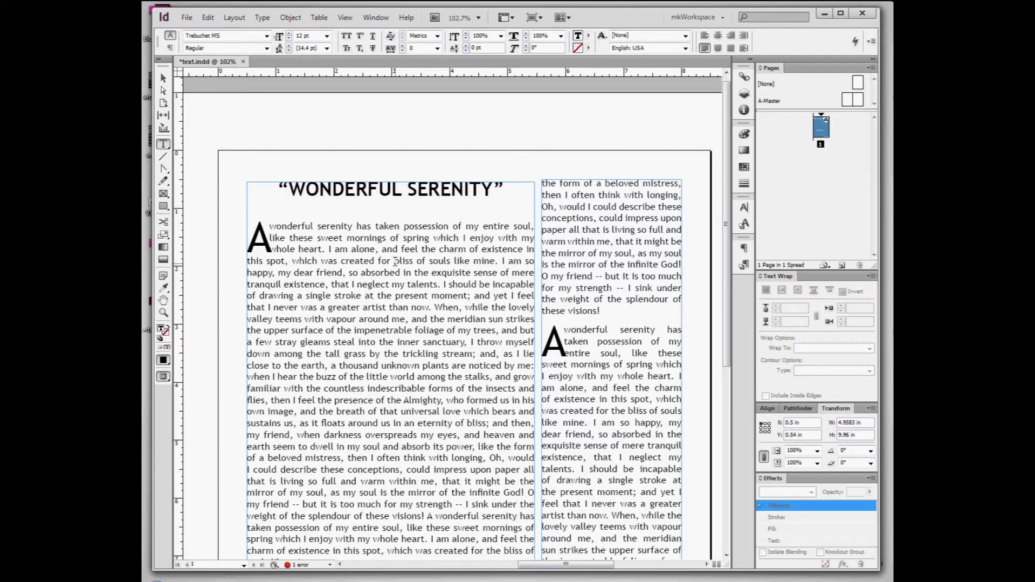
# - Insert the misspelling "teh" before "bliss" in the first paragraph and select that word
pyautogui.click(394, 262)
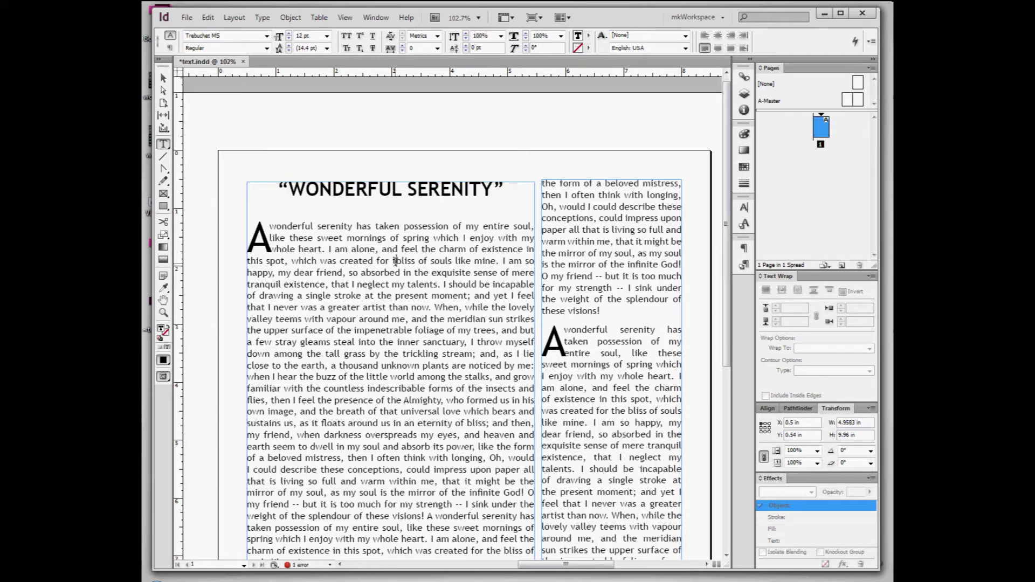
pyautogui.write('teh')
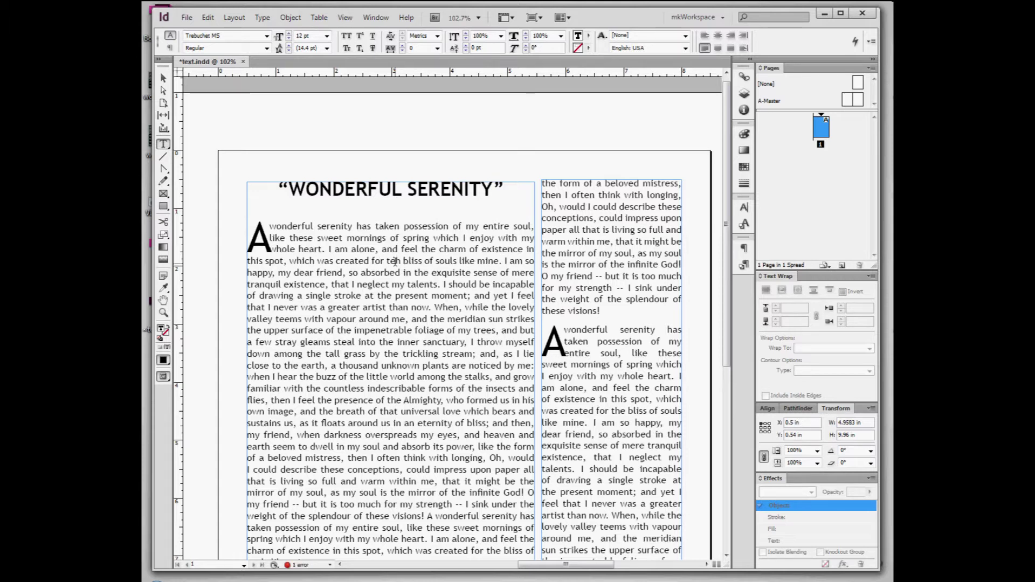
pyautogui.moveTo(605, 329); pyautogui.dragTo(542, 241)
pyautogui.moveTo(317, 560); pyautogui.dragTo(311, 221)
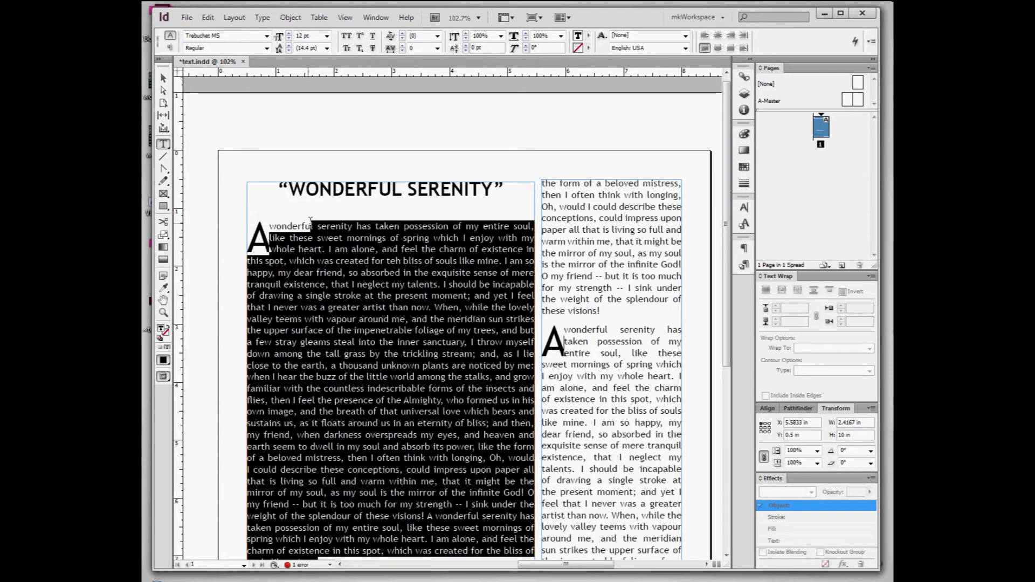
pyautogui.click(395, 263)
pyautogui.doubleClick(395, 262)
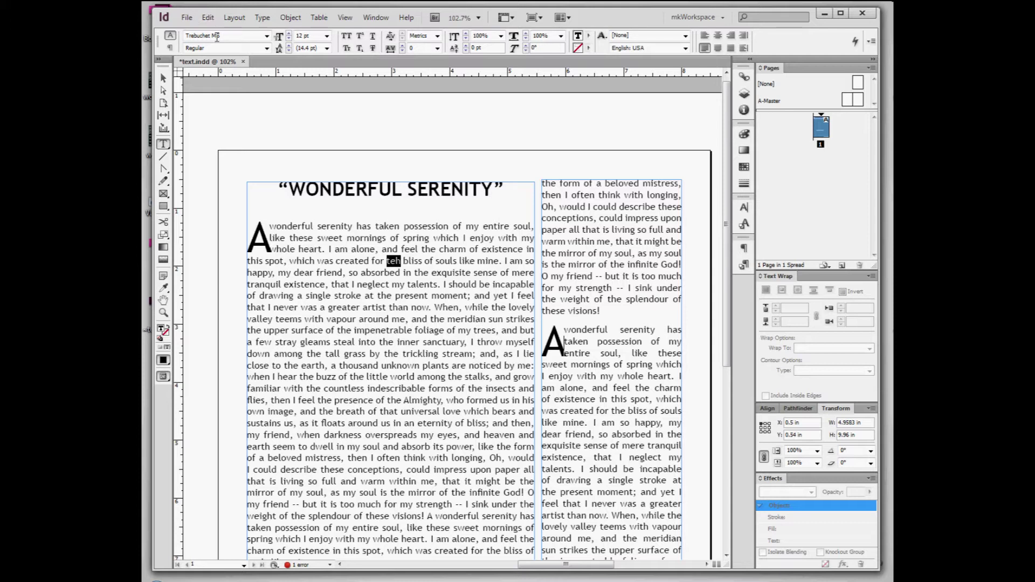
# - Enable Autocorrect in the preferences for English: USA and apply the change
pyautogui.click(208, 17)
pyautogui.moveTo(256, 466)
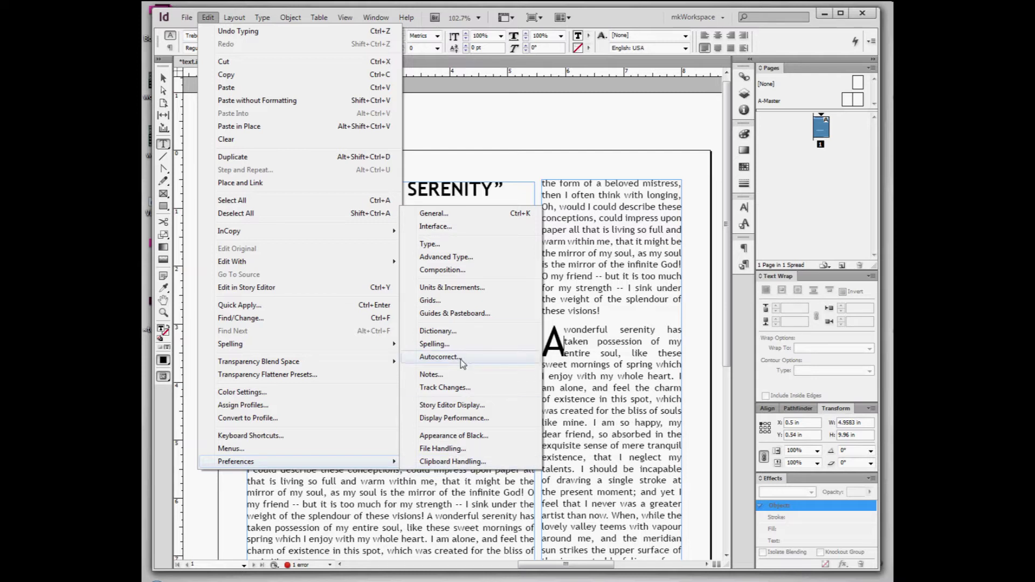
pyautogui.click(442, 357)
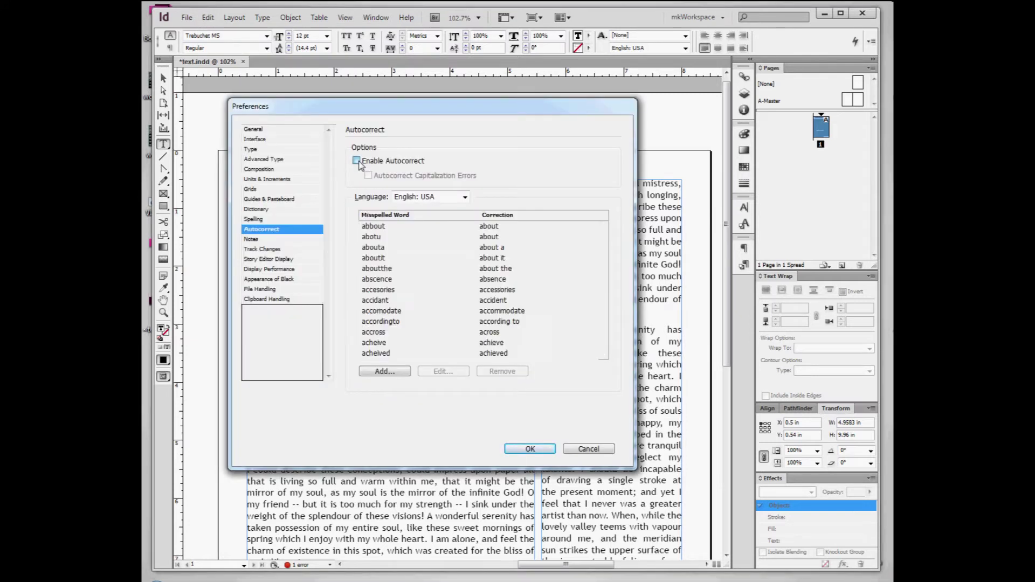
pyautogui.click(356, 161)
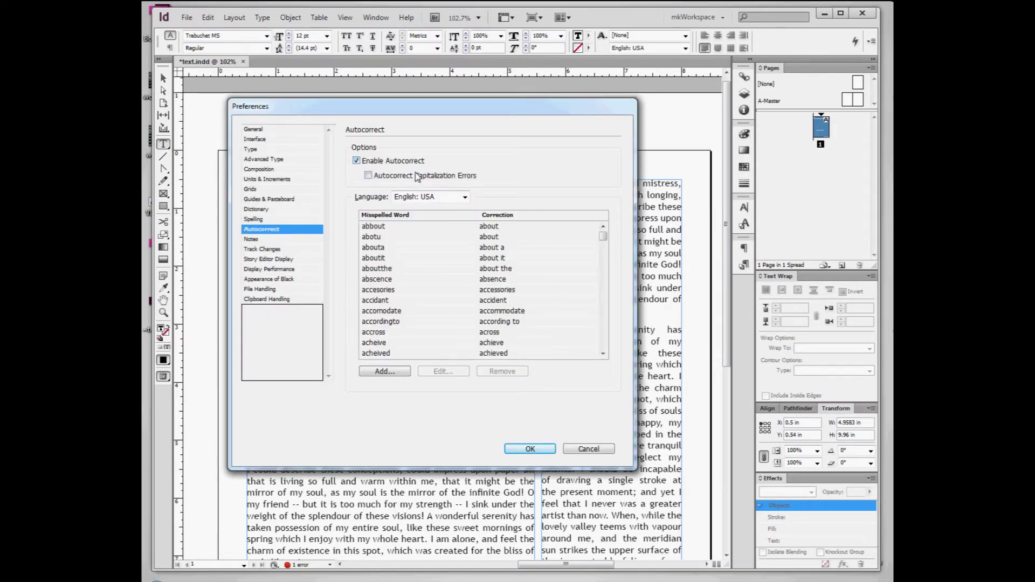
pyautogui.click(528, 452)
# - Replace the selected word with a retyped "teh", followed by the misspelled word "seperate" and a space
pyautogui.press('BackSpace')
pyautogui.write('teh')
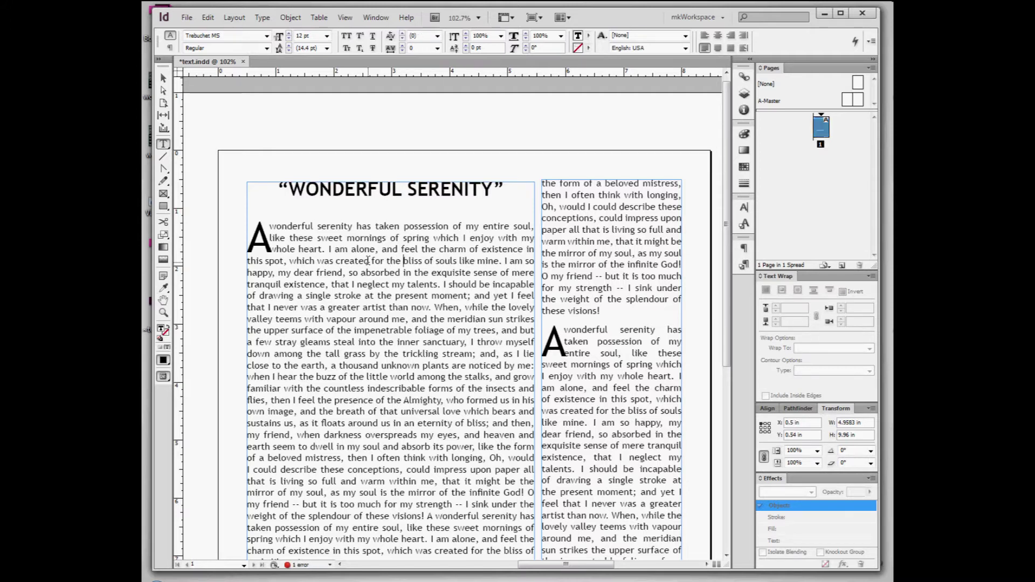
pyautogui.write(' sep')
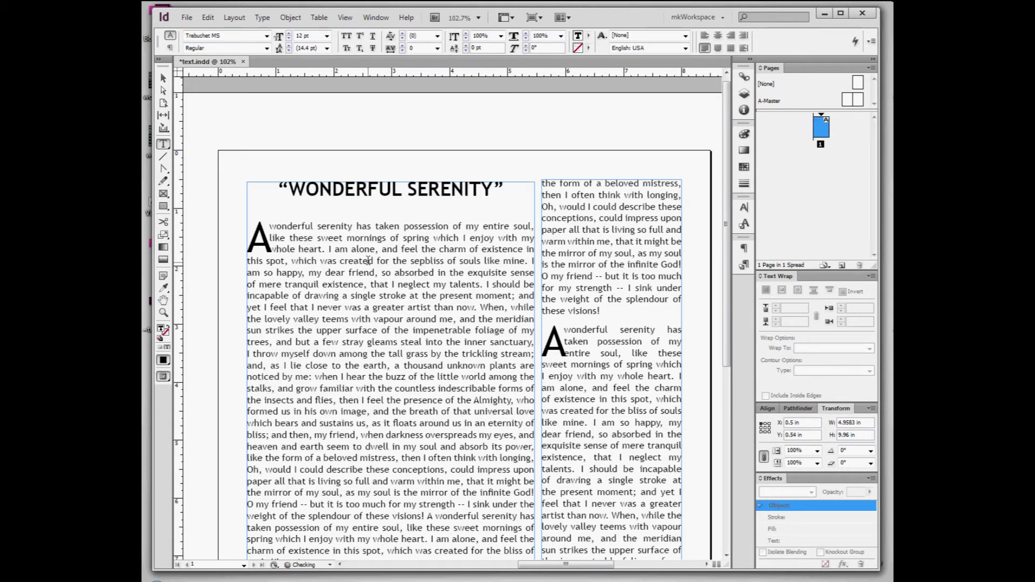
pyautogui.write('er')
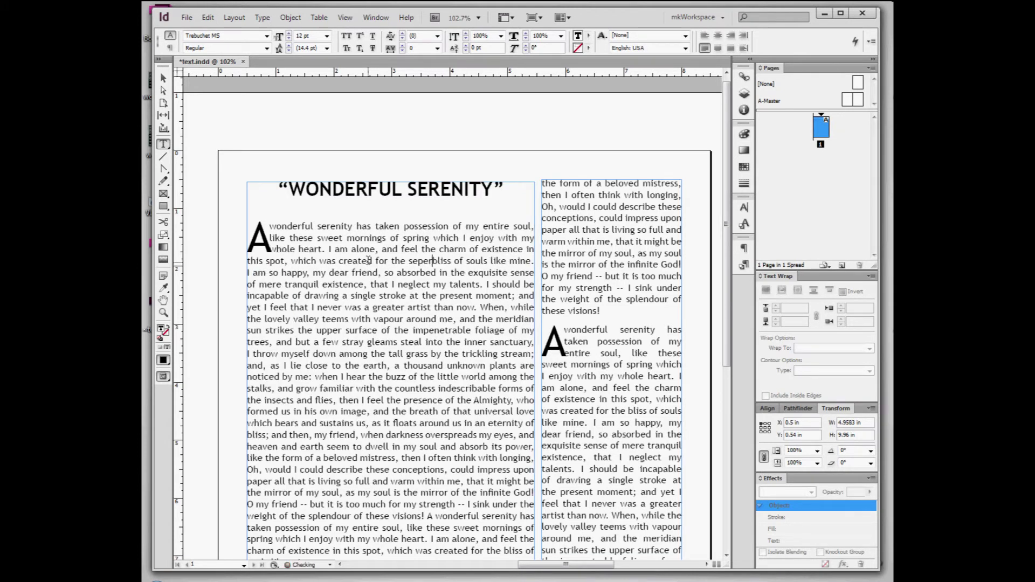
pyautogui.write('ate')
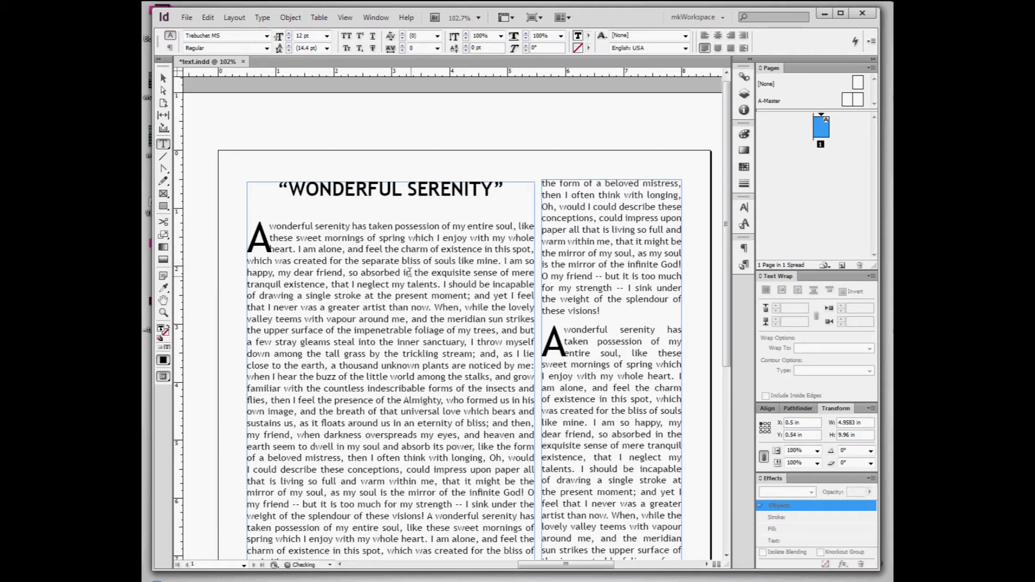
# - Delete the word "separate" before "bliss" and retype it misspelled as "seperate"
pyautogui.moveTo(331, 86); pyautogui.dragTo(472, 323)
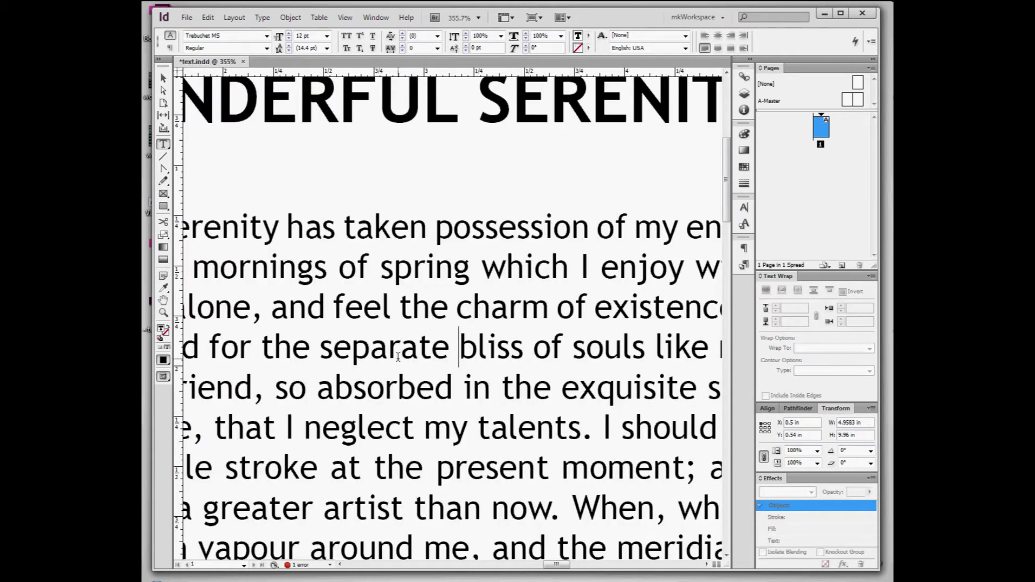
pyautogui.press('BackSpace')
pyautogui.press('BackSpace')
pyautogui.press('BackSpace')
pyautogui.press('BackSpace')
pyautogui.press('BackSpace')
pyautogui.press('BackSpace')
pyautogui.press('BackSpace')
pyautogui.press('BackSpace')
pyautogui.press('BackSpace')
pyautogui.write('sep')
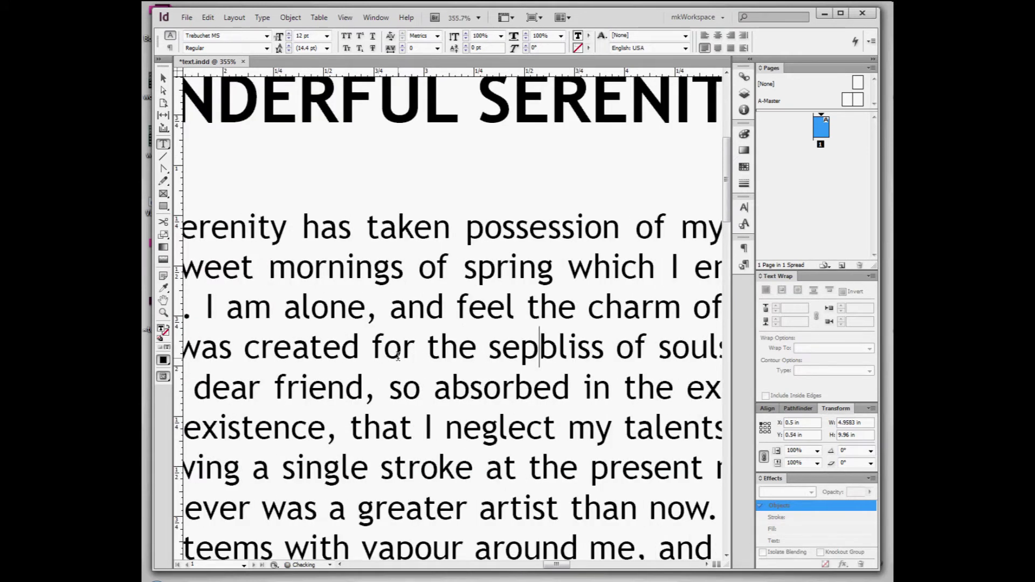
pyautogui.write('erate')
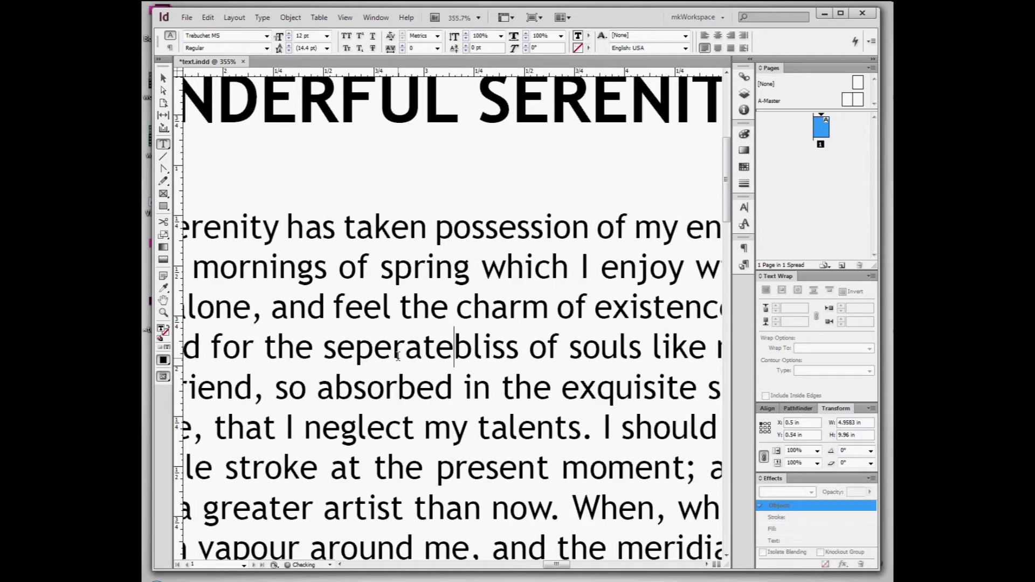
# - Retype the ending "erate" of the misspelled word before "bliss" and finish the word with a space
pyautogui.press('BackSpace')
pyautogui.press('BackSpace')
pyautogui.press('BackSpace')
pyautogui.press('BackSpace')
pyautogui.press('BackSpace')
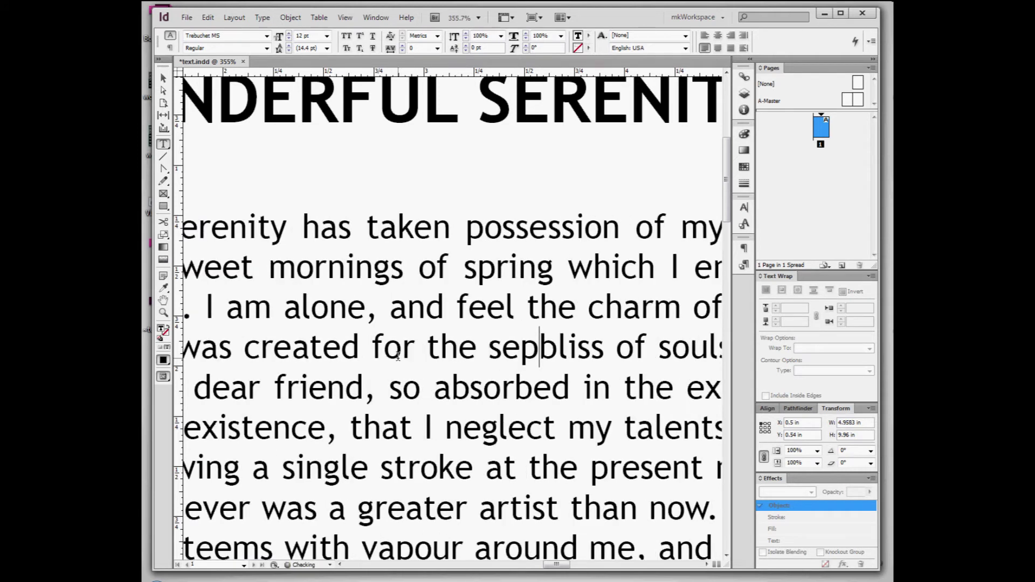
pyautogui.write('era')
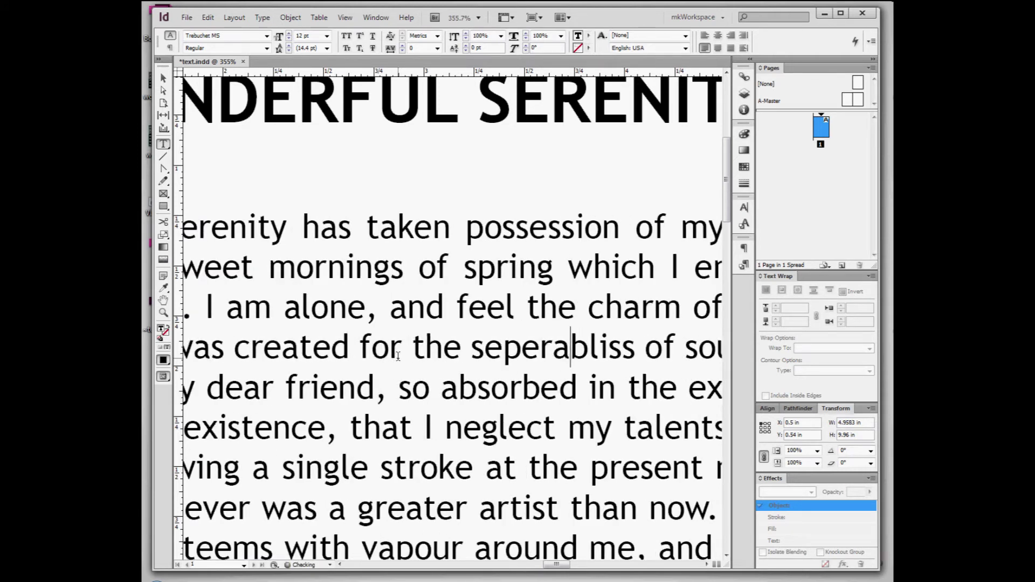
pyautogui.write('te')
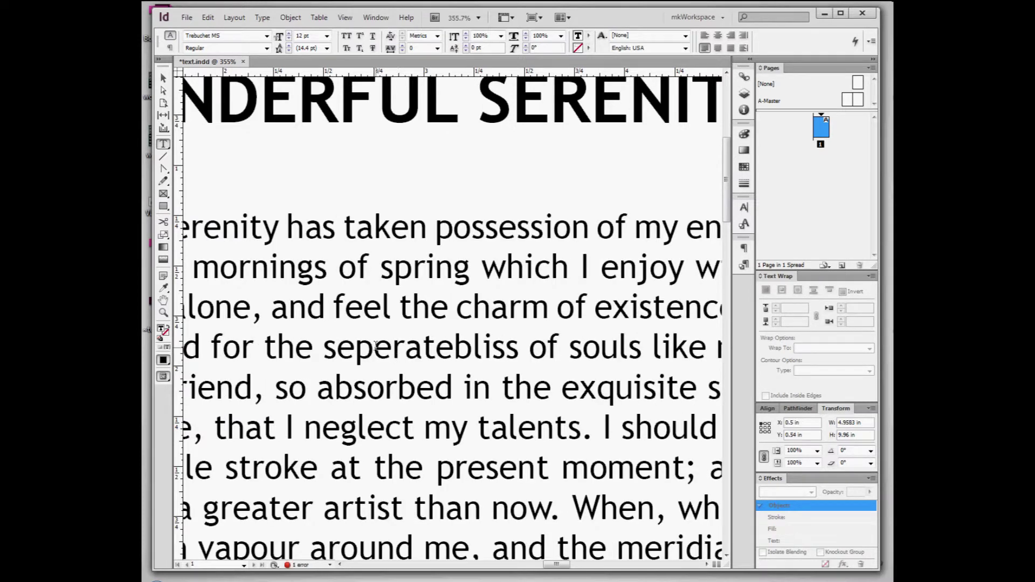
pyautogui.click(417, 350)
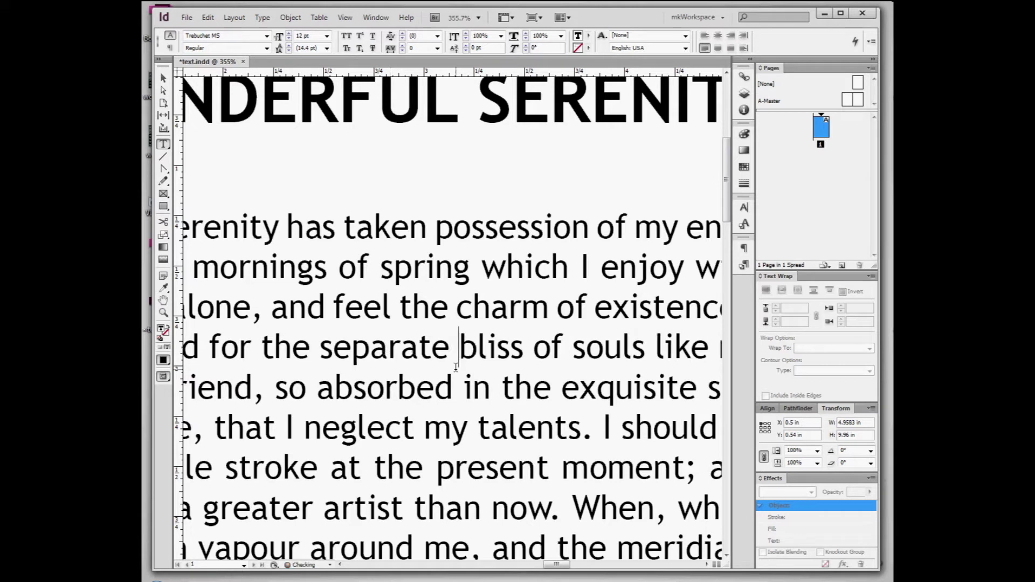
pyautogui.doubleClick(376, 348)
pyautogui.click(424, 356)
# - Look through the Autocorrect preferences' list of misspelled words and corrections, then close it without changes
pyautogui.click(208, 17)
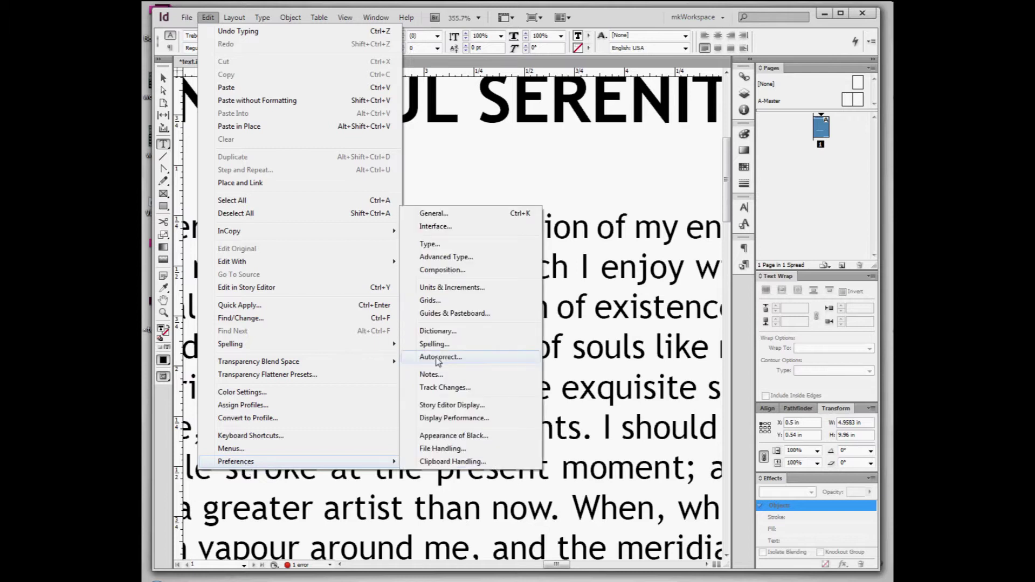
pyautogui.click(438, 358)
pyautogui.moveTo(603, 237); pyautogui.dragTo(611, 368)
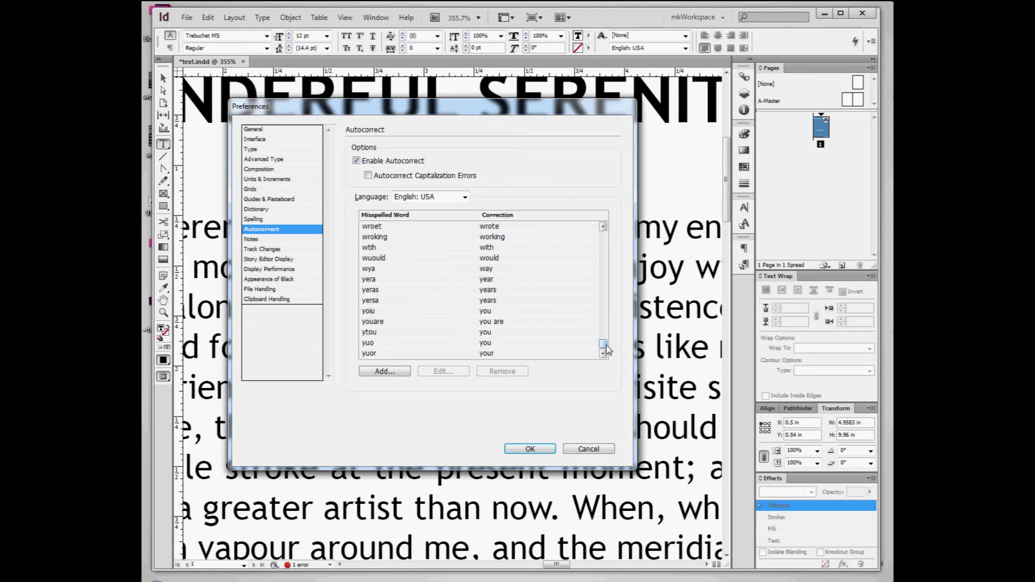
pyautogui.moveTo(603, 345); pyautogui.dragTo(603, 229)
pyautogui.click(587, 450)
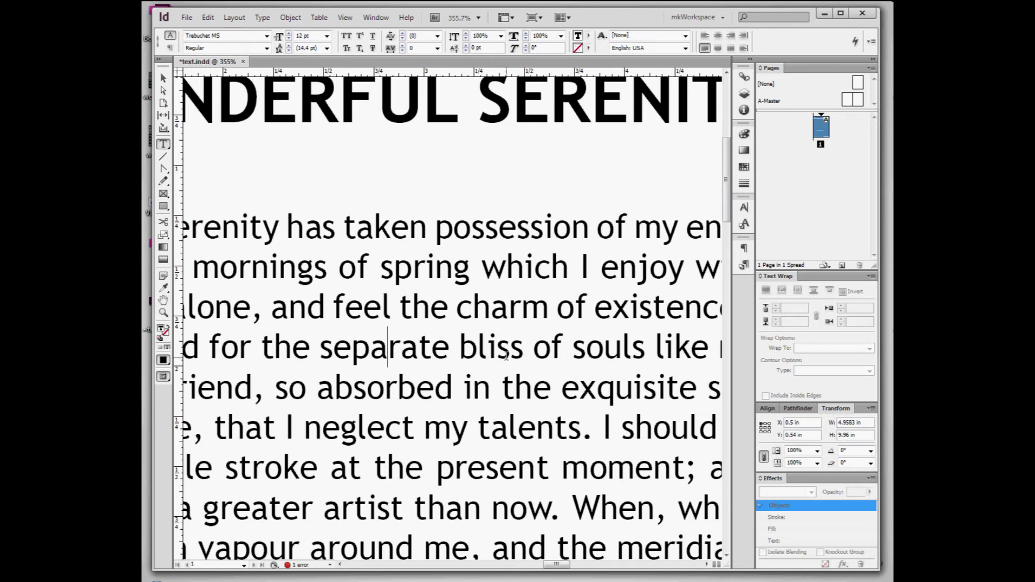
pyautogui.rightClick(467, 351)
pyautogui.click(432, 188)
pyautogui.rightClick(447, 214)
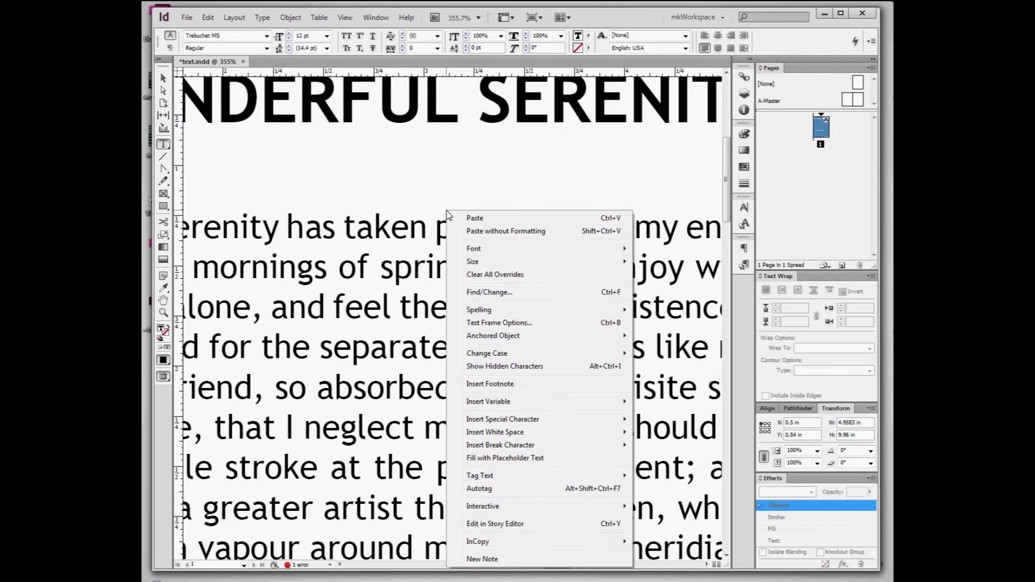
# - Insert the phrase "hindi Video Tutorial" before "possession" in the first line of the body text
pyautogui.click(433, 212)
pyautogui.hotkey('ctrl', '-')
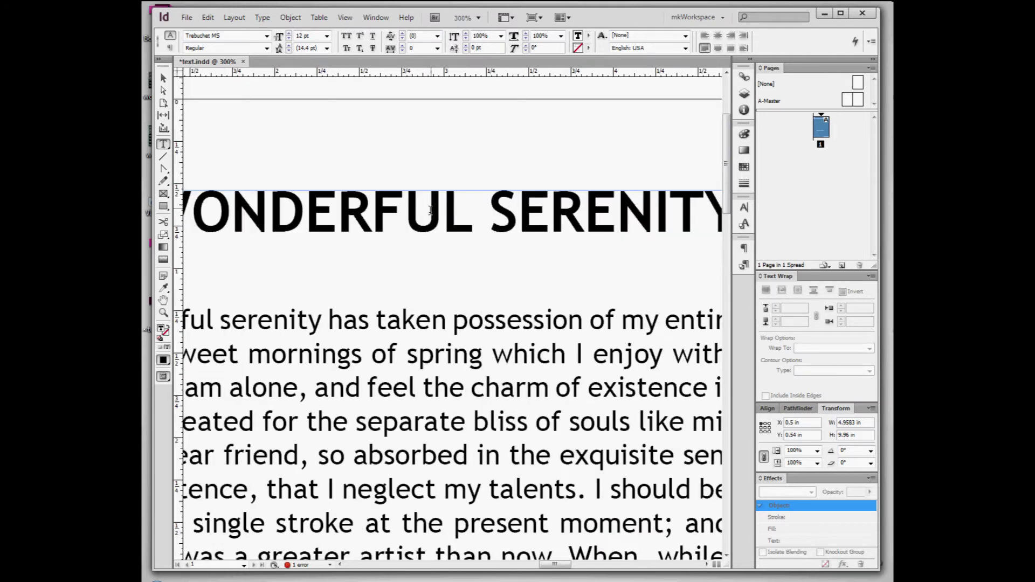
pyautogui.write('hi ')
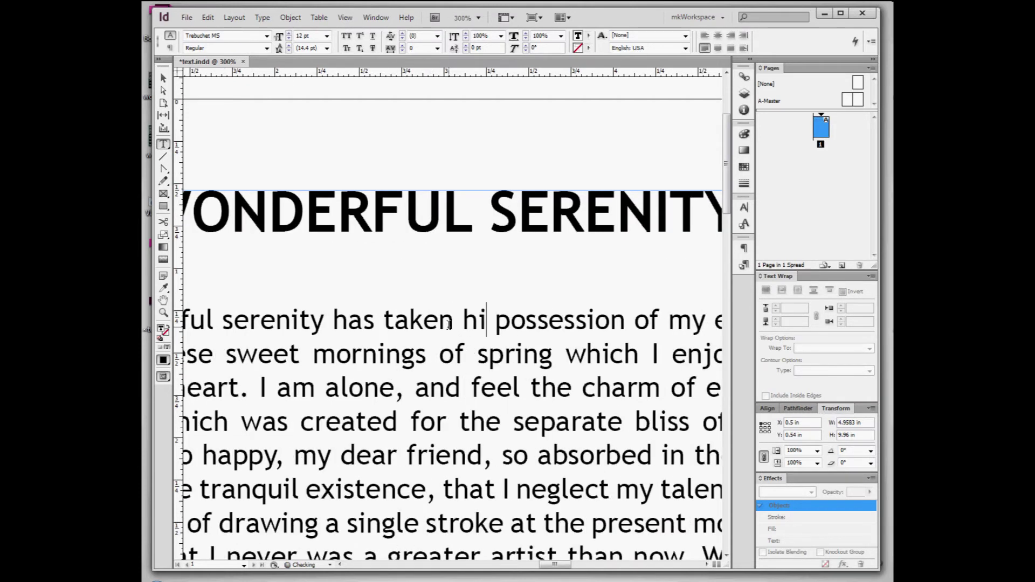
pyautogui.write('ndi ')
pyautogui.write('Video Tut')
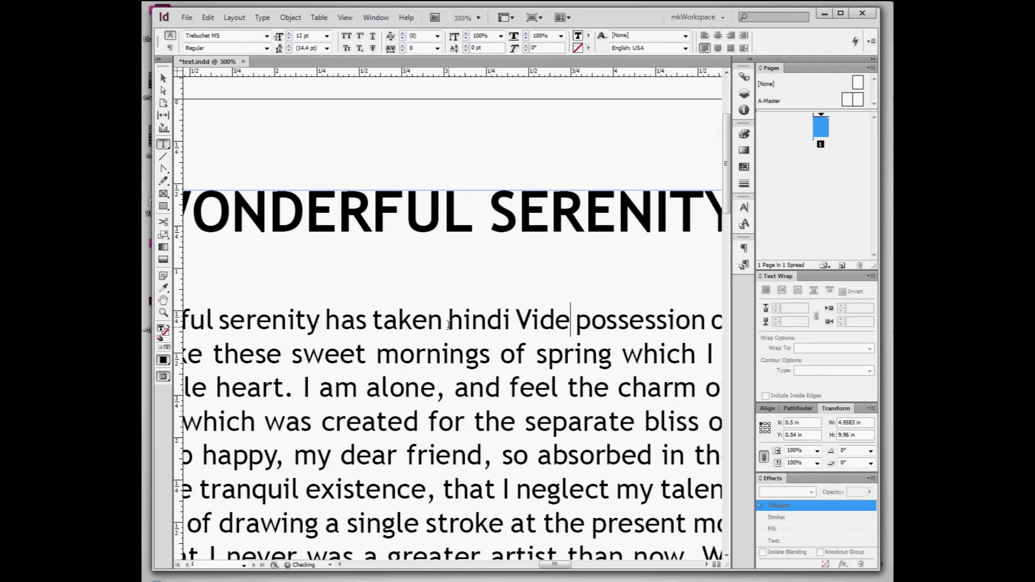
pyautogui.write('orial')
pyautogui.hotkey('ctrl', 'shift', 'Left')
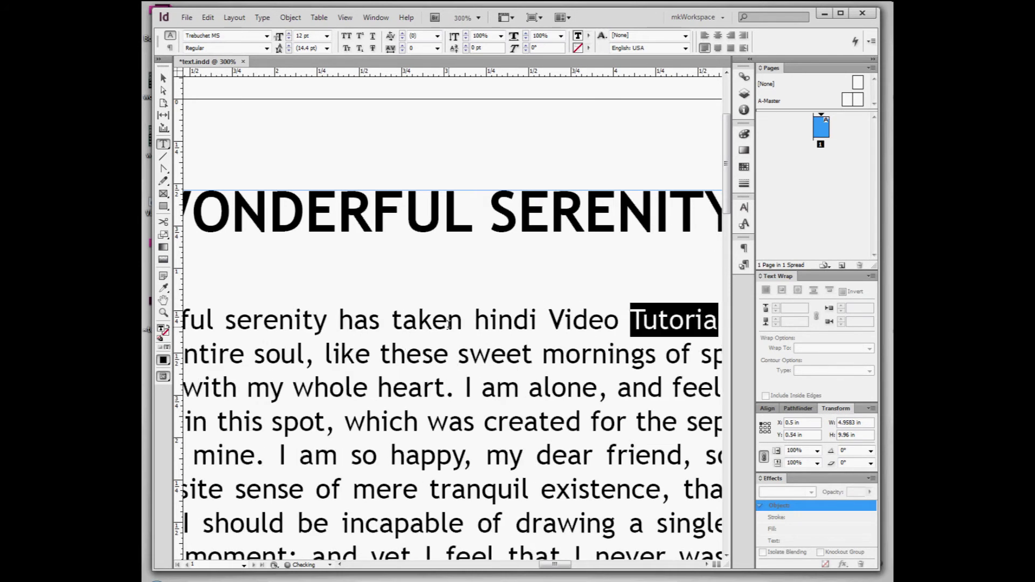
pyautogui.write('T')
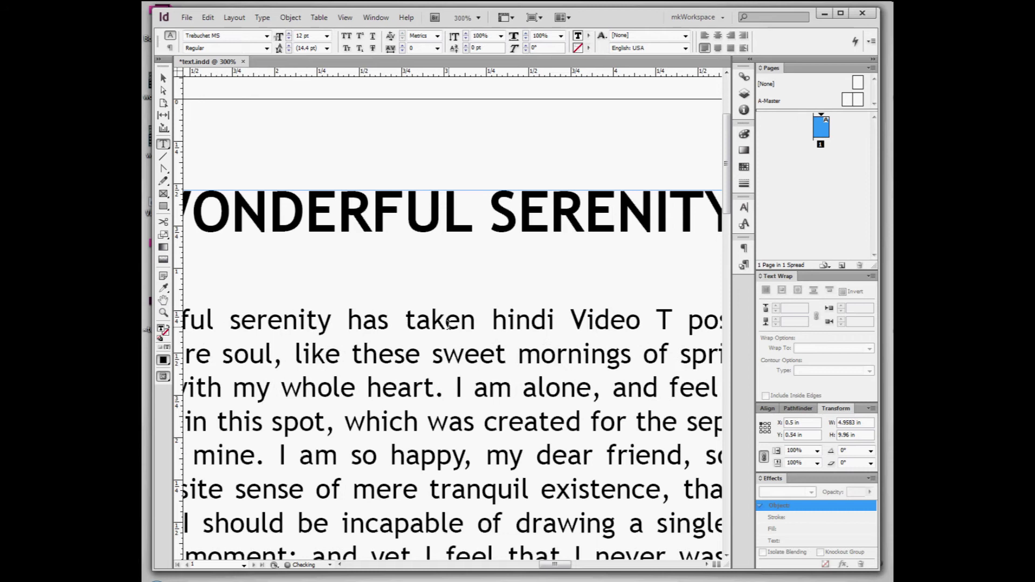
pyautogui.hotkey('ctrl', 'z')
# - Capitalize the first letter of the inserted phrase so it reads "Hindi Video Tutorial"
pyautogui.hotkey('ctrl', 'Left')
pyautogui.hotkey('ctrl', 'Left')
pyautogui.hotkey('ctrl', 'Left')
pyautogui.press('Delete')
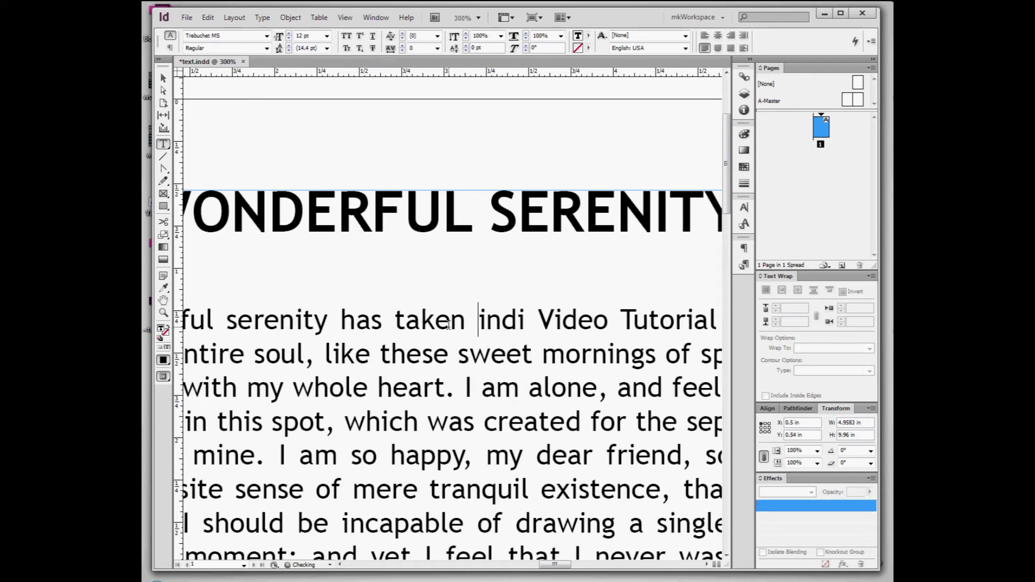
pyautogui.write('H')
# - Cut the phrase "Hindi Video Tutorial" out of the first line of the body text
pyautogui.press('Left')
pyautogui.keyDown('shift'); pyautogui.click(705, 334); pyautogui.keyUp('shift')
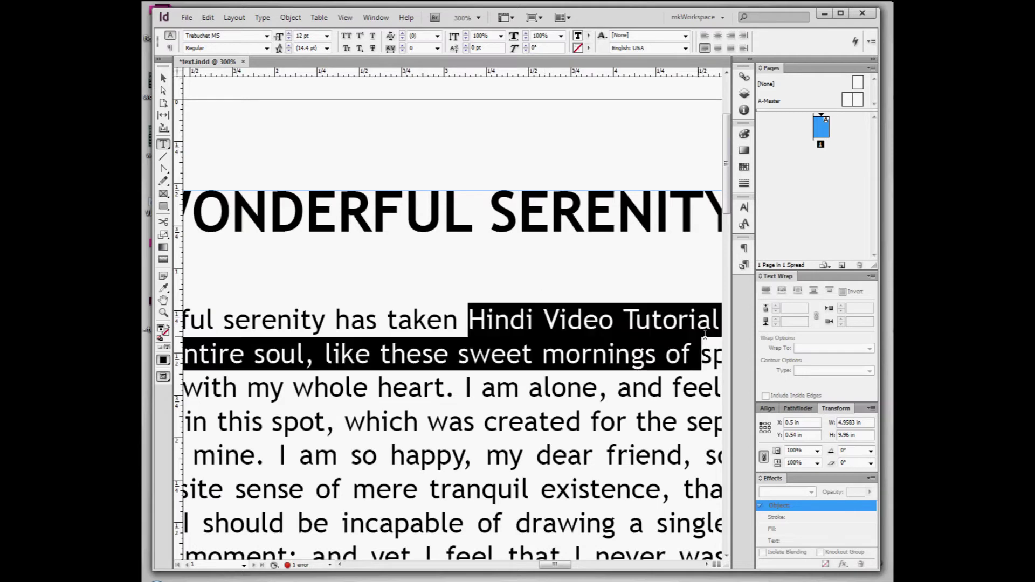
pyautogui.keyDown('shift'); pyautogui.click(717, 319); pyautogui.keyUp('shift')
pyautogui.hotkey('ctrl', 'c')
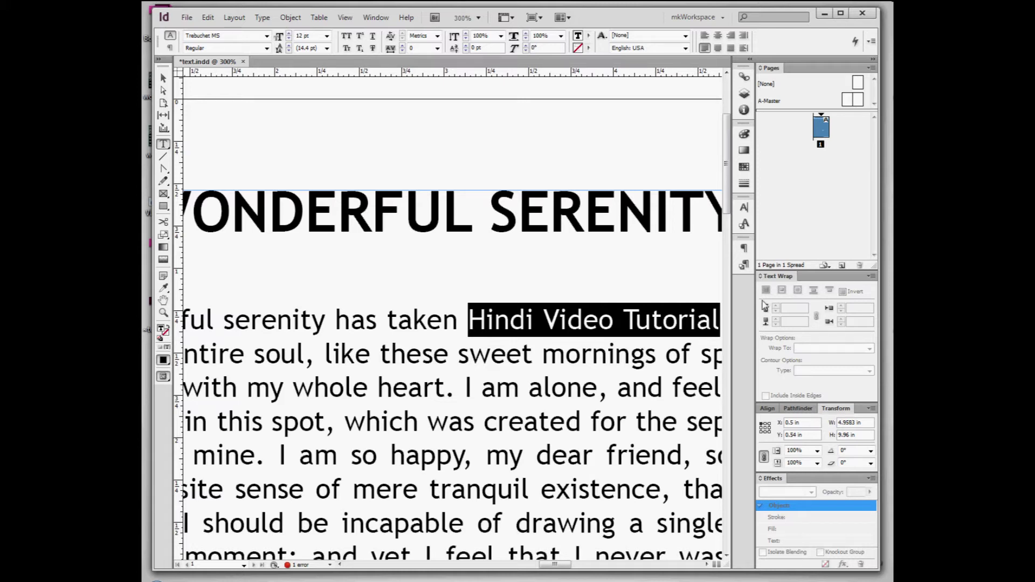
pyautogui.press('BackSpace')
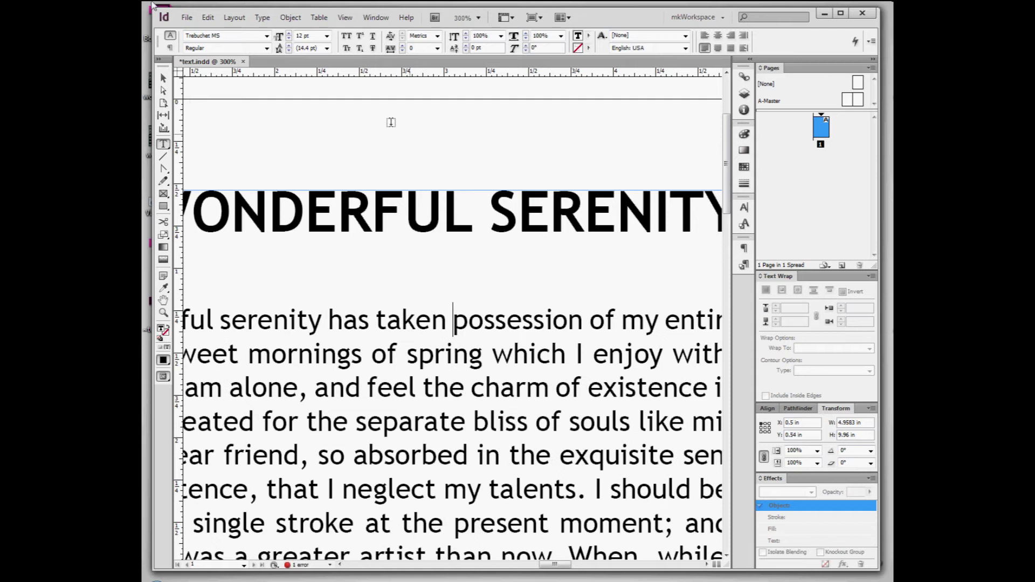
# - Add an Autocorrect entry with the misspelled word "hvt" and the cut phrase "Hindi Video Tutorial" as its correction
pyautogui.click(208, 17)
pyautogui.moveTo(251, 457)
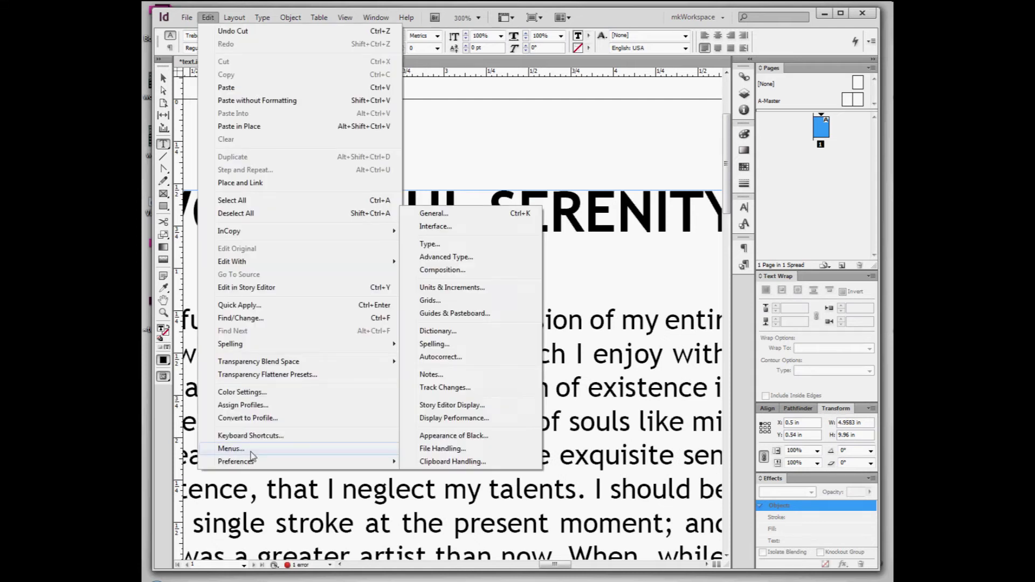
pyautogui.click(499, 357)
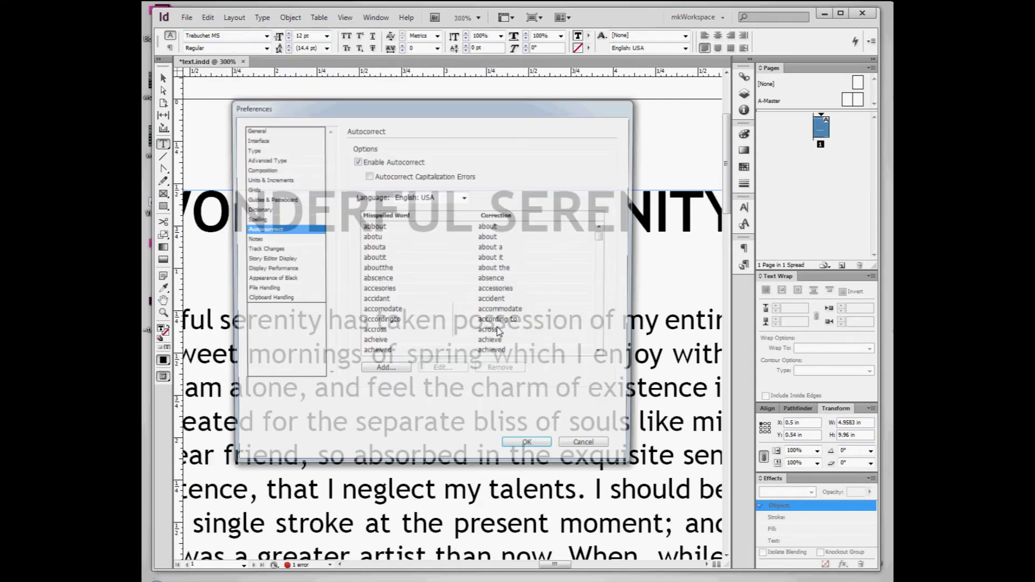
pyautogui.click(384, 372)
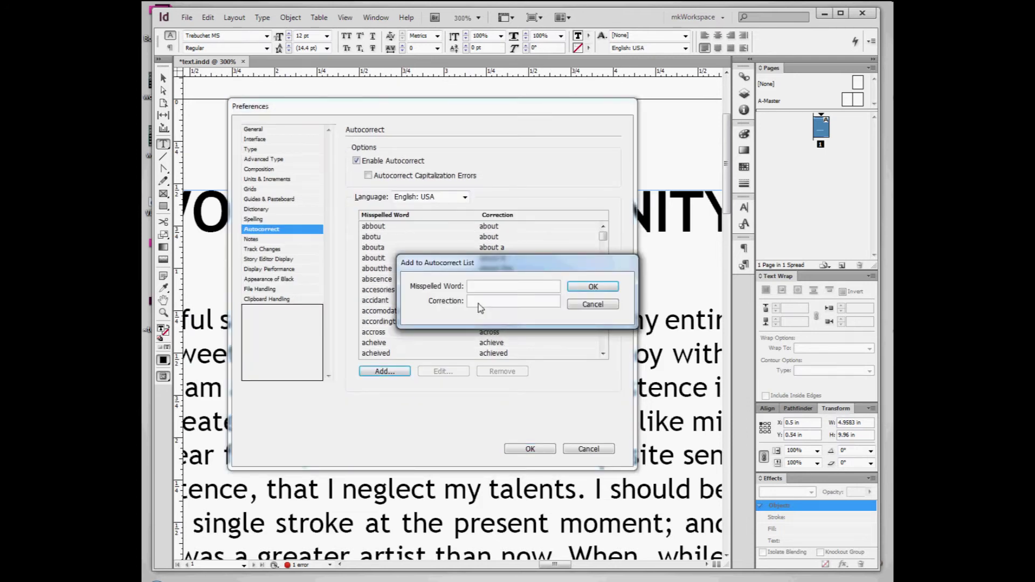
pyautogui.click(481, 303)
pyautogui.hotkey('ctrl', 'v')
pyautogui.click(507, 287)
pyautogui.write('hvt')
pyautogui.click(598, 288)
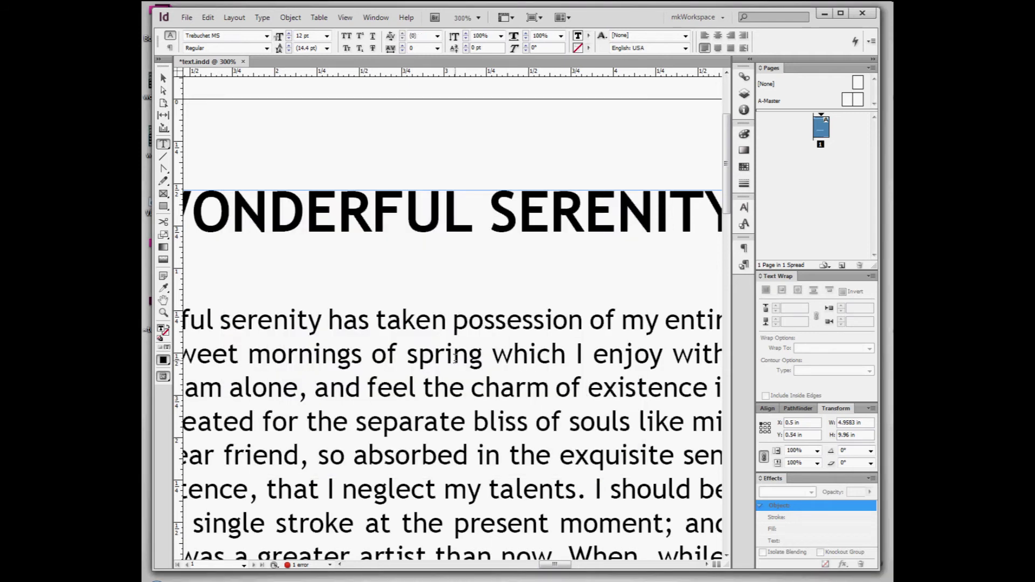
# - Test the "hvt" Autocorrect entry before "possession" in the first body line, and delete the phrase it inserts
pyautogui.write('hvt')
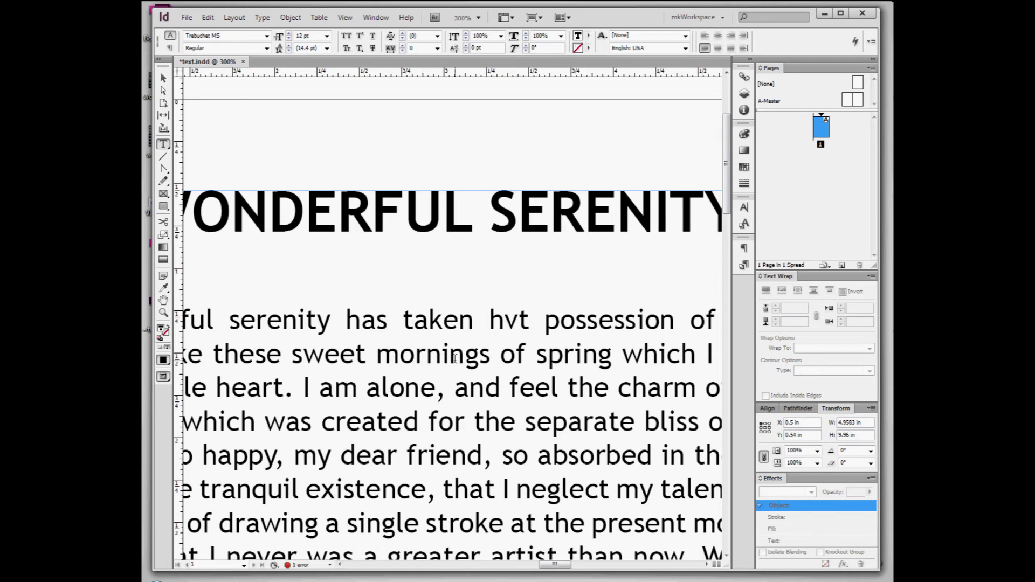
pyautogui.moveTo(460, 320); pyautogui.dragTo(708, 322)
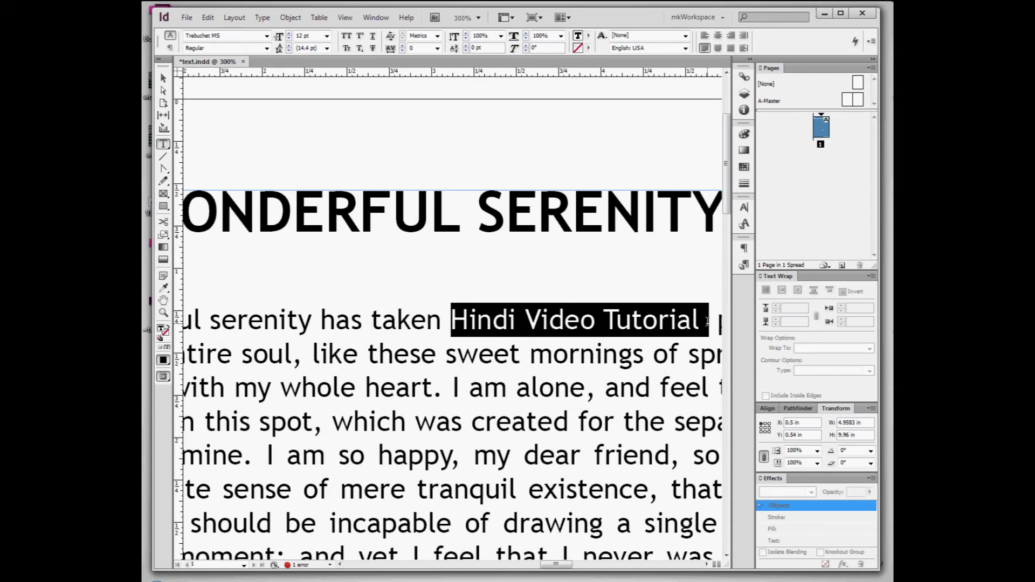
pyautogui.press('BackSpace')
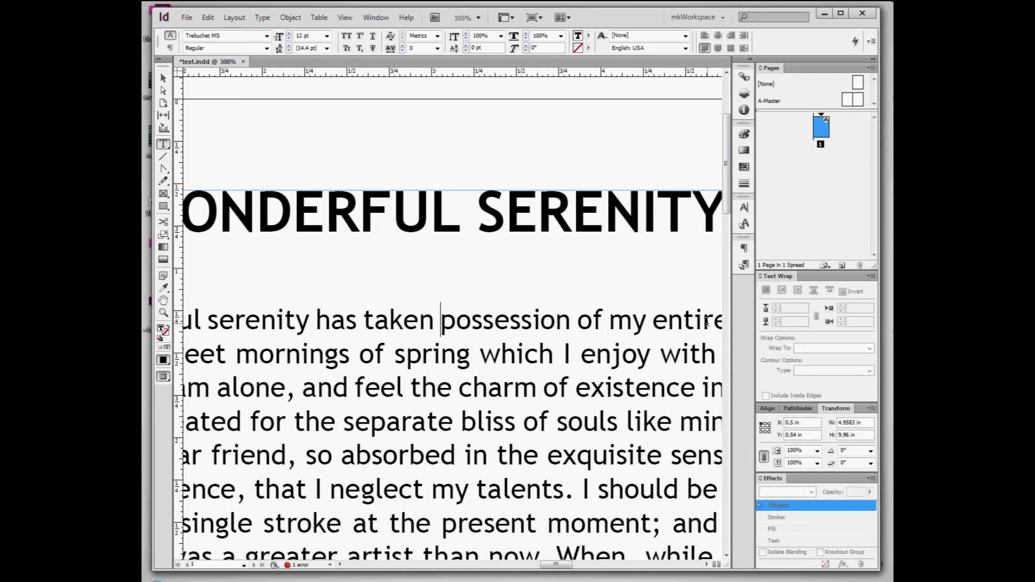
pyautogui.rightClick(568, 329)
pyautogui.click(490, 281)
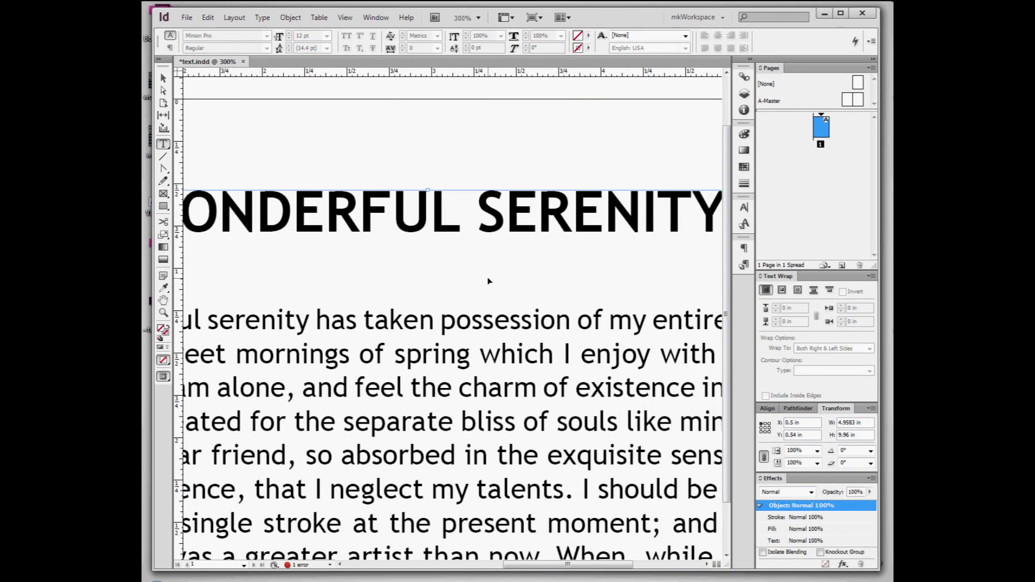
# - Insert the misspelled word "amazng" directly after "which was" in the first paragraph, without a separating space
pyautogui.hotkey('ctrl', '0')
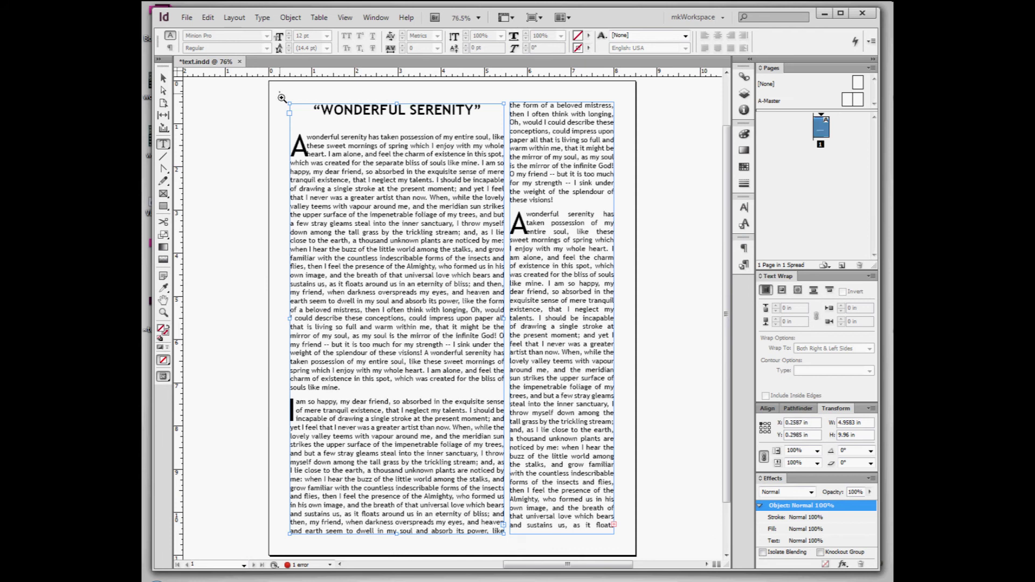
pyautogui.moveTo(281, 97); pyautogui.dragTo(621, 293)
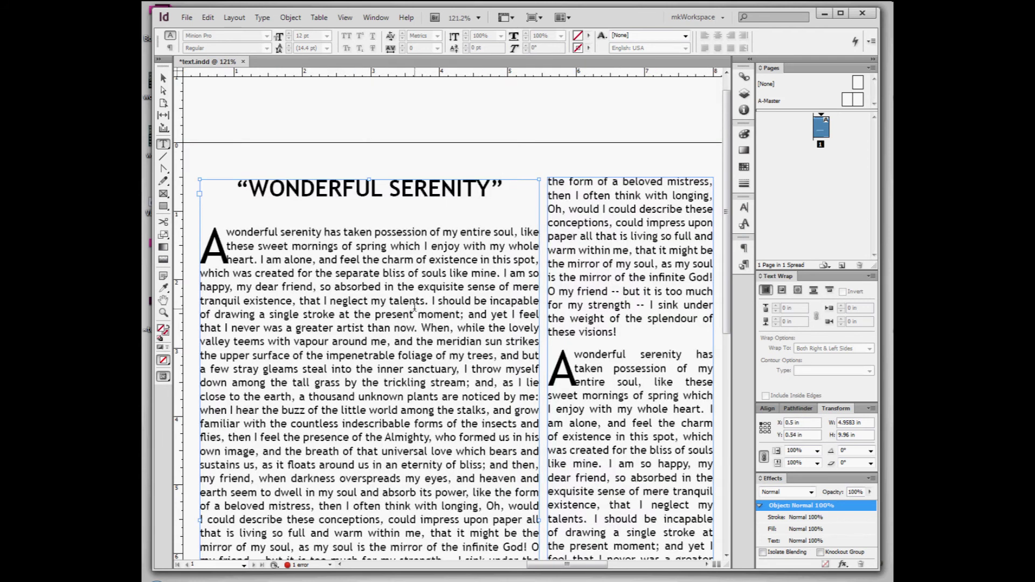
pyautogui.click(252, 271)
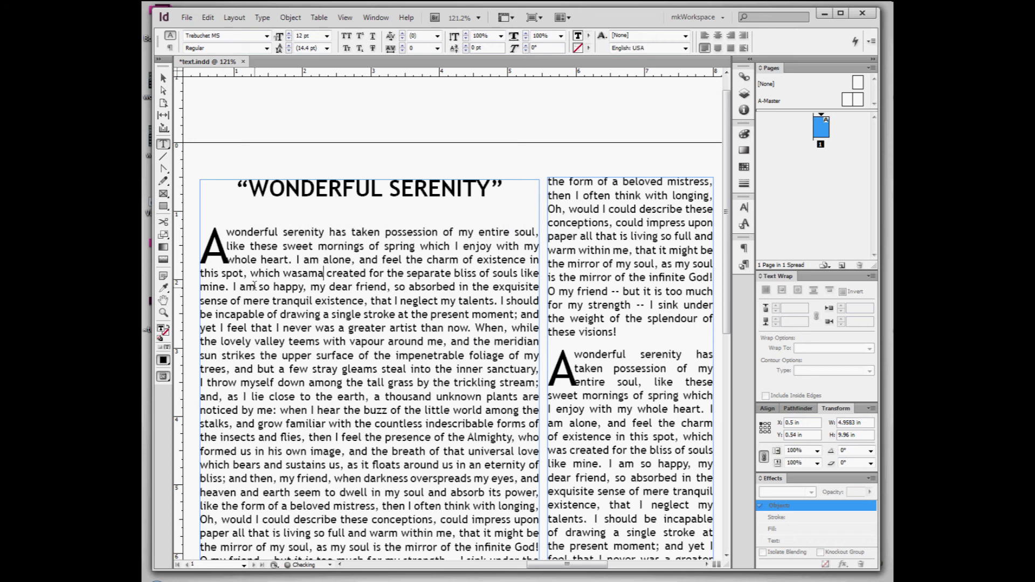
pyautogui.write('zng')
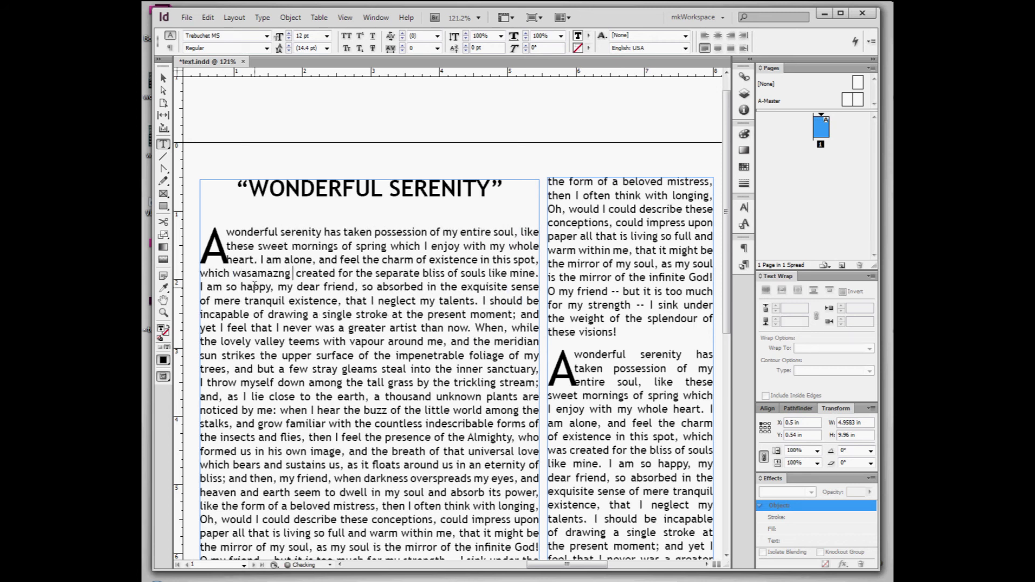
pyautogui.moveTo(232, 273); pyautogui.dragTo(291, 273)
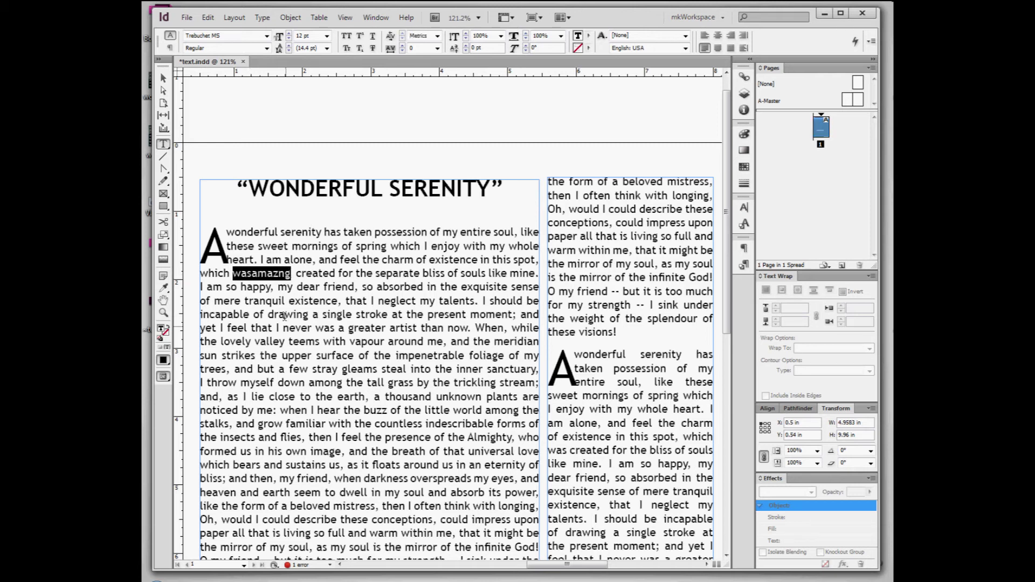
pyautogui.click(246, 275)
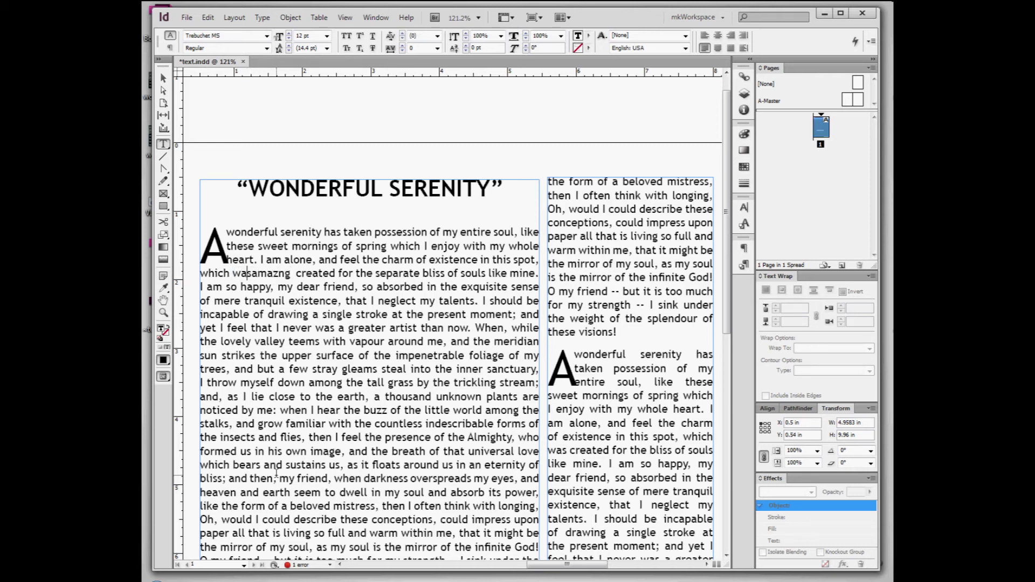
# - Turn on Dynamic Spelling for the document text
pyautogui.click(208, 17)
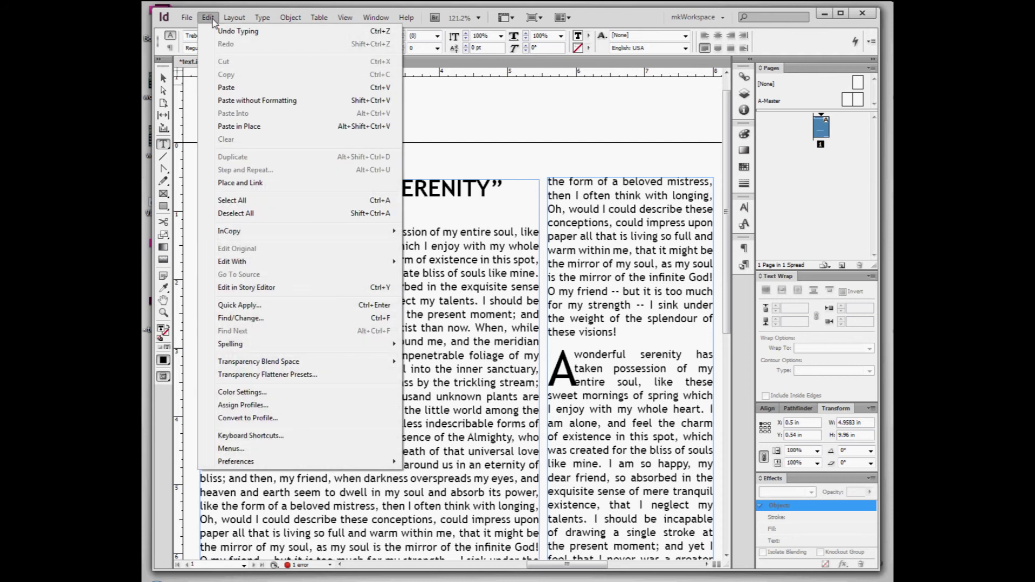
pyautogui.click(210, 18)
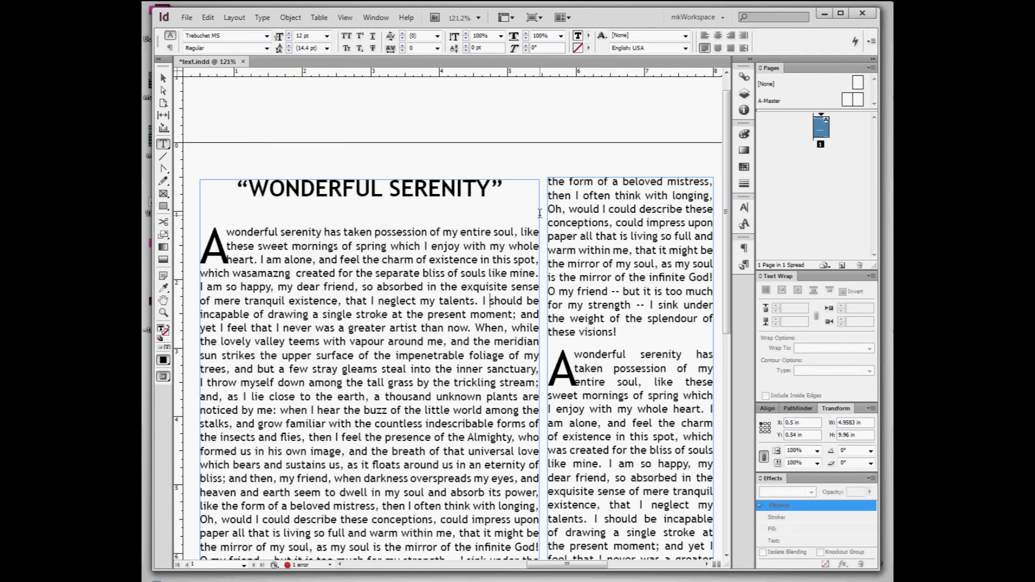
pyautogui.click(208, 18)
pyautogui.moveTo(232, 344)
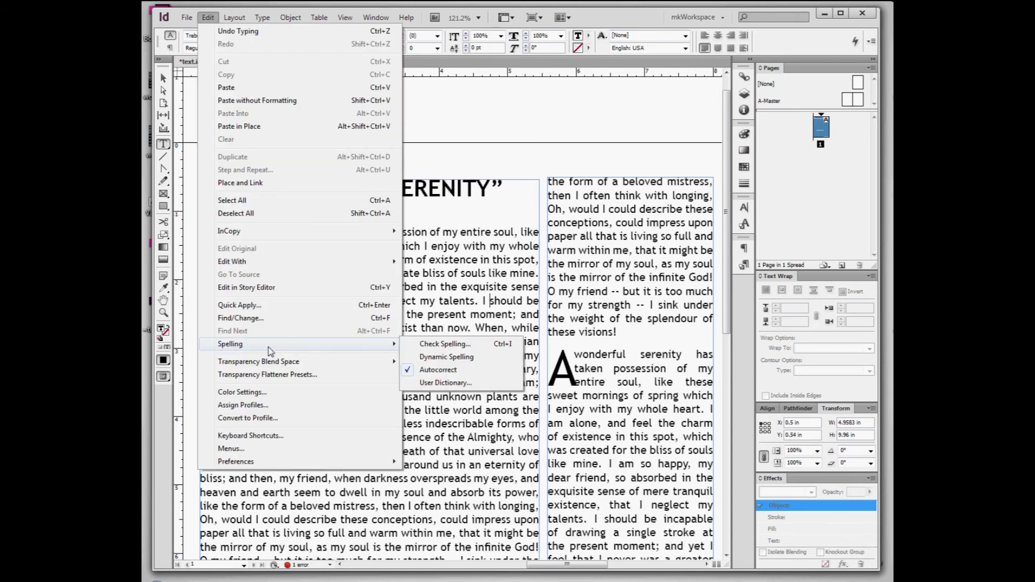
pyautogui.click(412, 360)
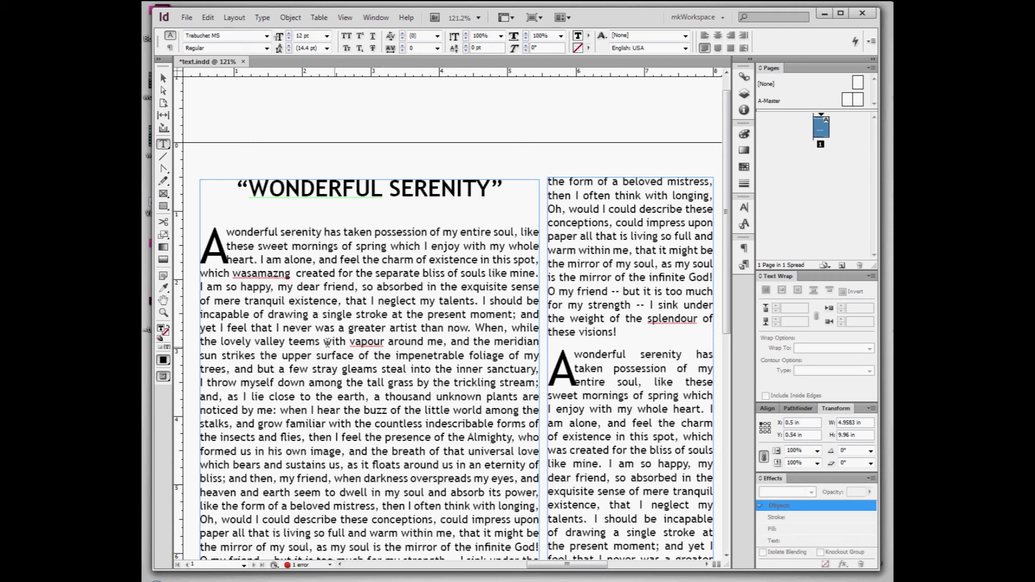
# - Examine the words that Dynamic Spelling underlines in both text columns, such as "vapour" and "splendour"
pyautogui.click(247, 269)
pyautogui.click(360, 340)
pyautogui.doubleClick(360, 340)
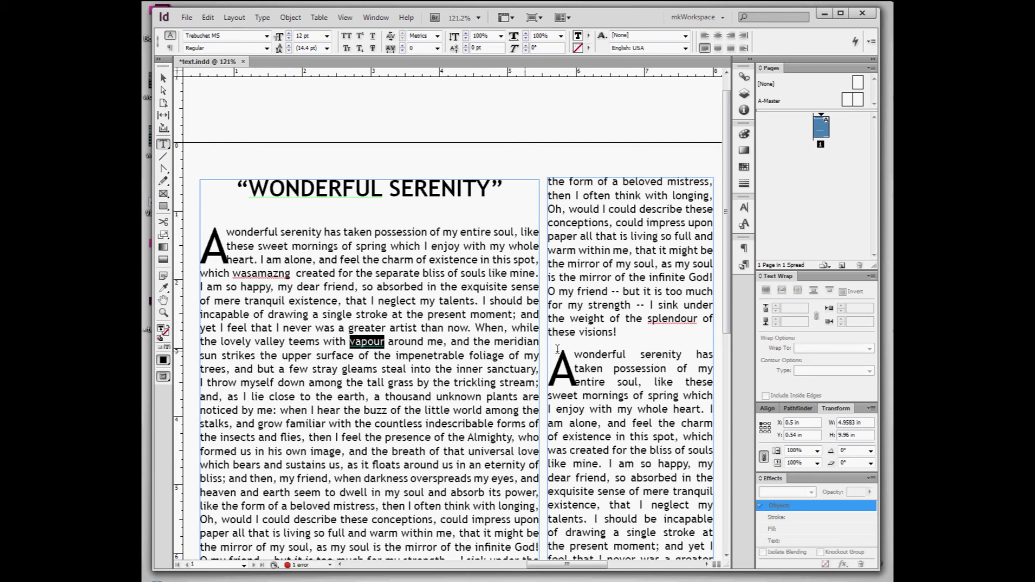
pyautogui.doubleClick(674, 318)
pyautogui.scroll(-3, 618, 413)
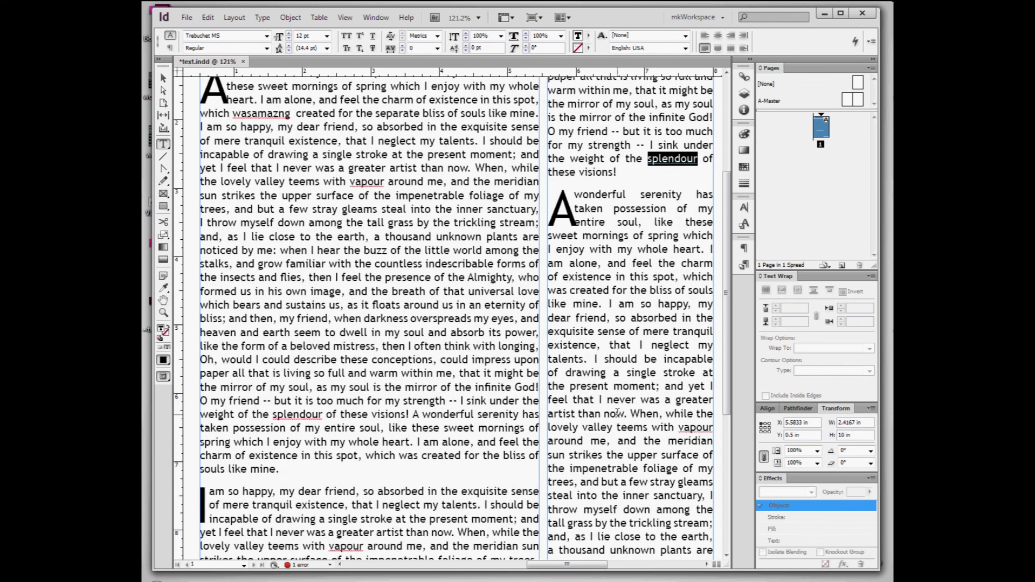
pyautogui.scroll(-1, 298, 375)
pyautogui.doubleClick(298, 374)
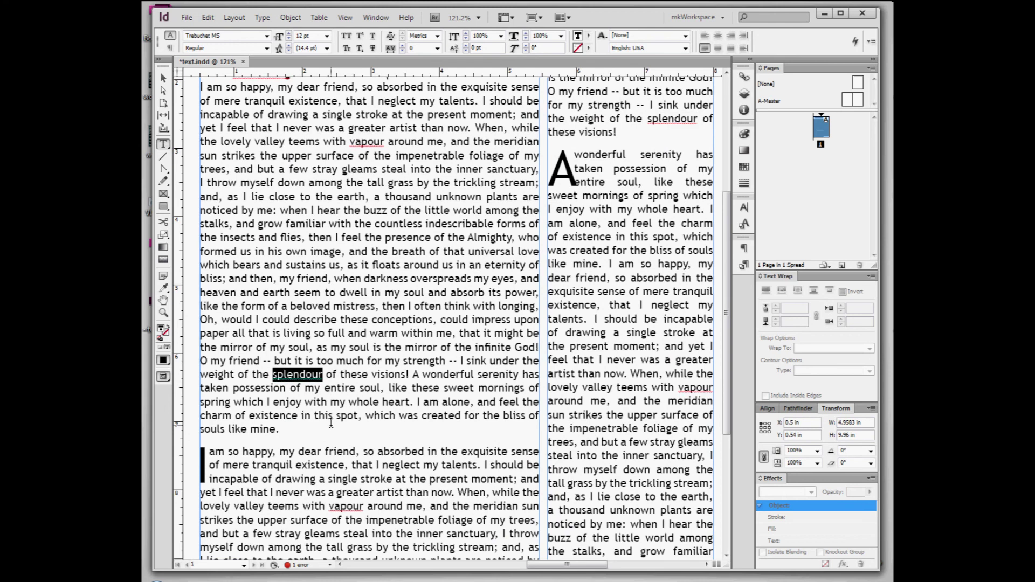
pyautogui.scroll(-3, 331, 423)
pyautogui.scroll(4, 331, 423)
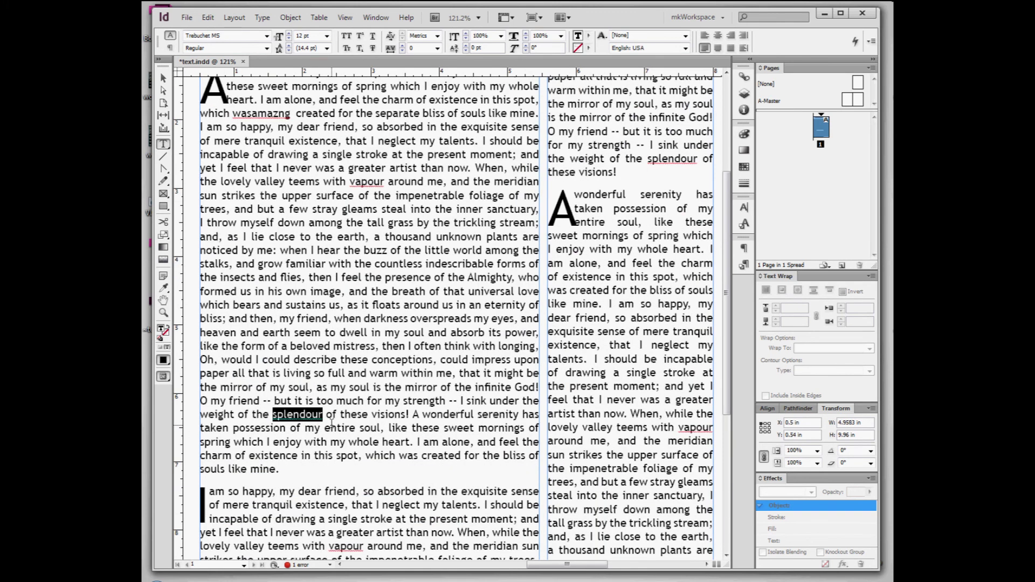
pyautogui.scroll(4, 331, 424)
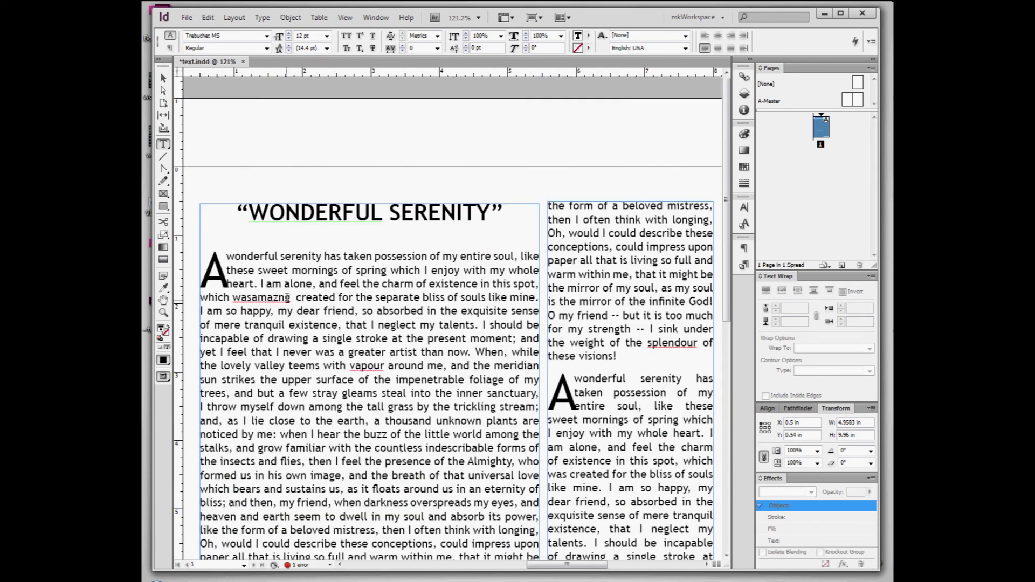
# - Separate "was" from "amazng" with a space and replace the misspelled word with the suggested spelling "amazing"
pyautogui.click(289, 297)
pyautogui.press('Left')
pyautogui.press('Left')
pyautogui.press('Left')
pyautogui.press('Left')
pyautogui.press('Left')
pyautogui.press('Left')
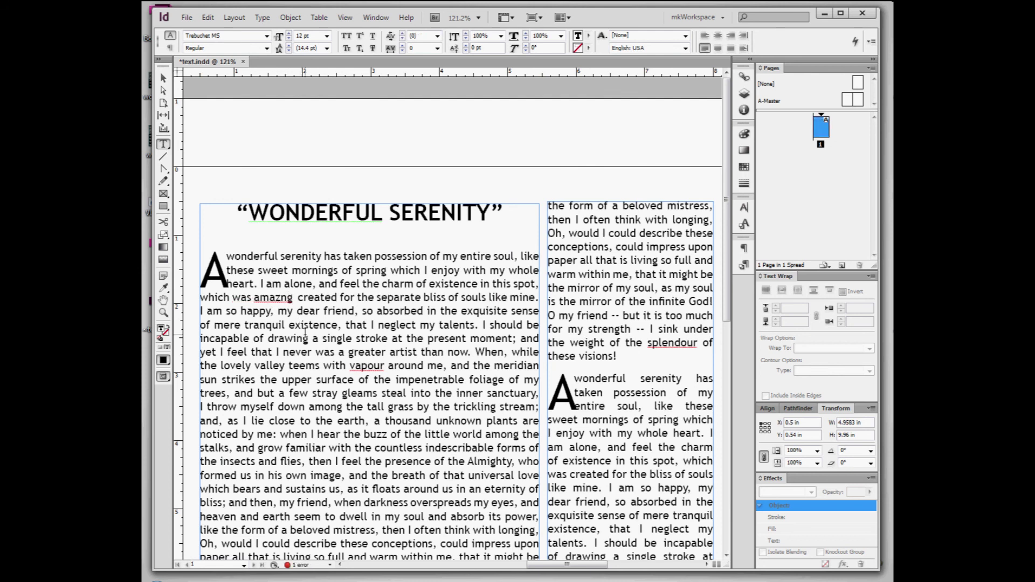
pyautogui.rightClick(276, 298)
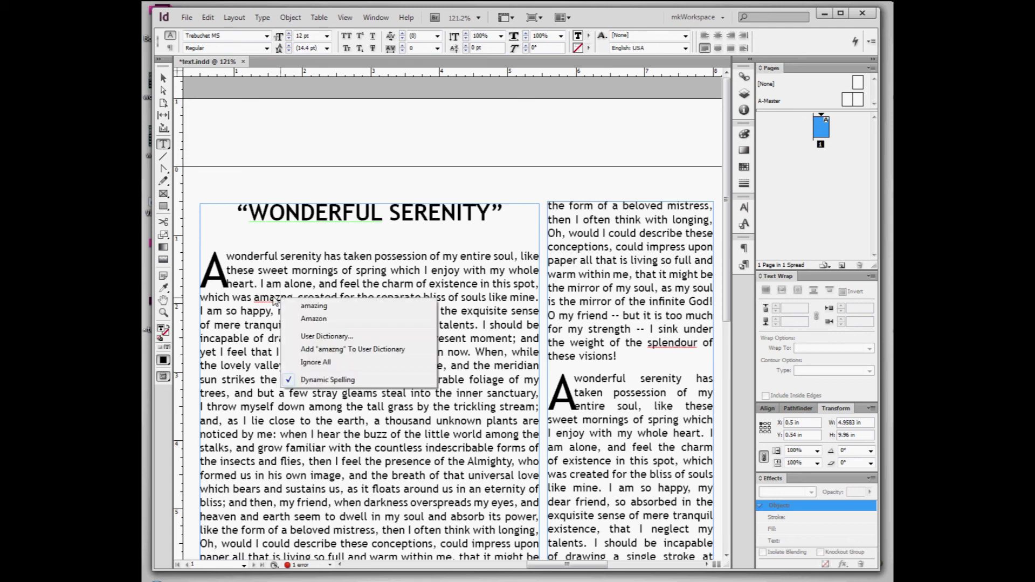
pyautogui.click(313, 306)
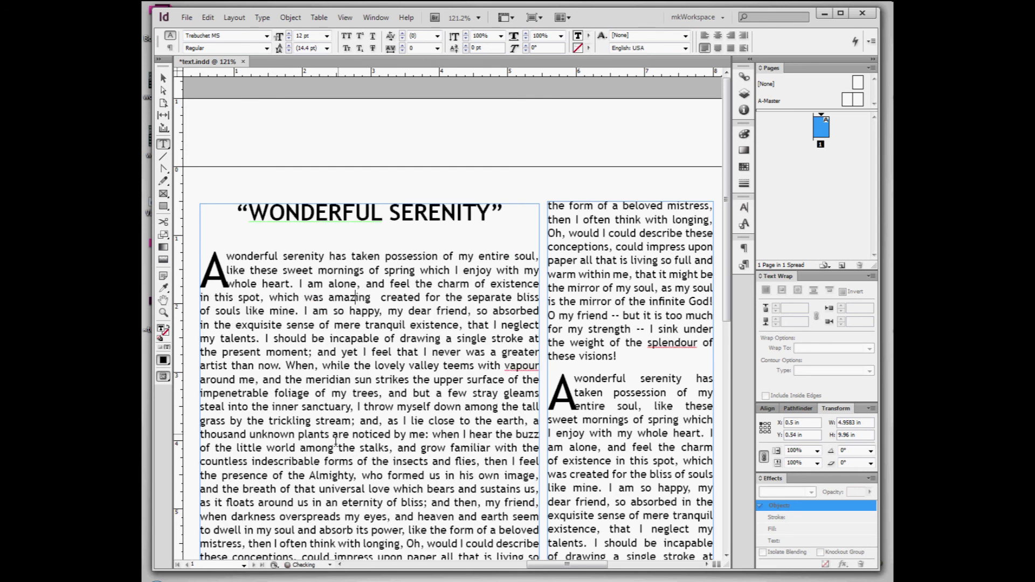